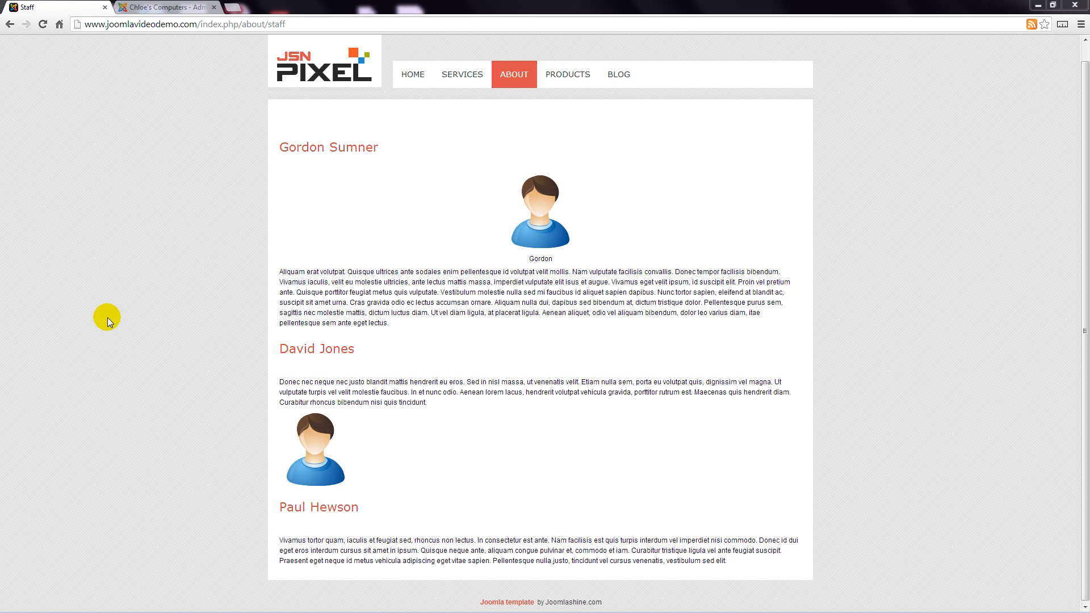
# Step: Upload user.png from the computer to the image library root through the editor's Image Manager, then close the manager
pyautogui.click(185, 8)
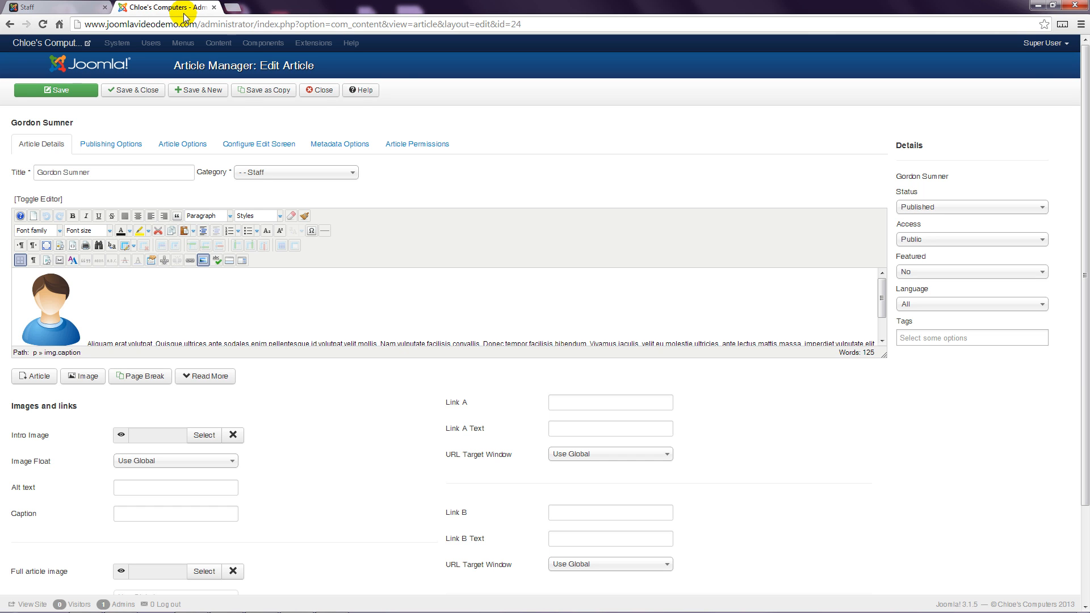
pyautogui.hotkey('ctrl', '+')
pyautogui.hotkey('ctrl', '+')
pyautogui.hotkey('ctrl', '+')
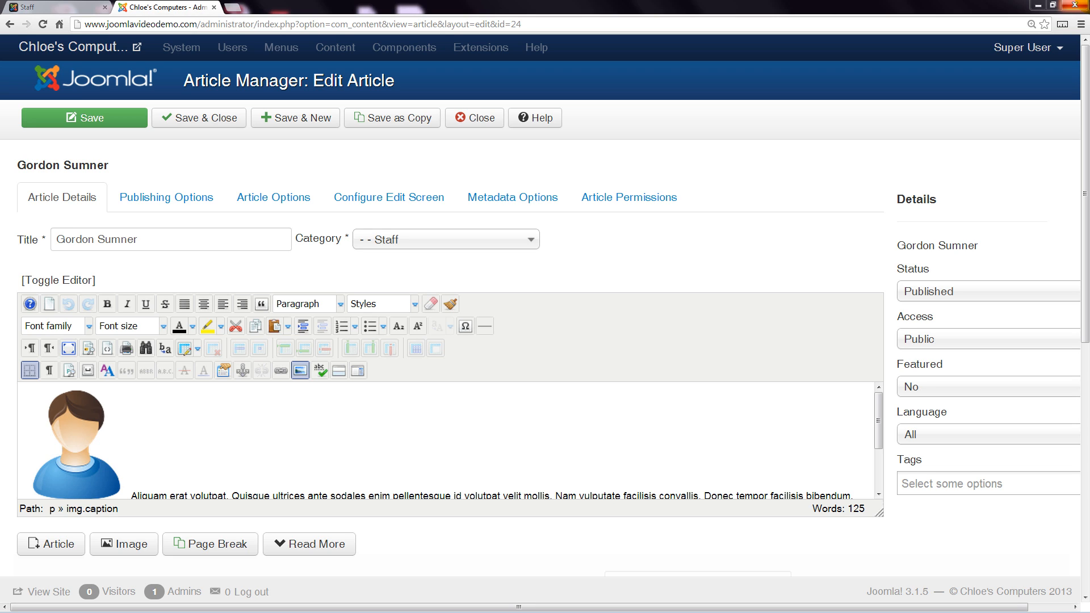
pyautogui.hotkey('ctrl', '-')
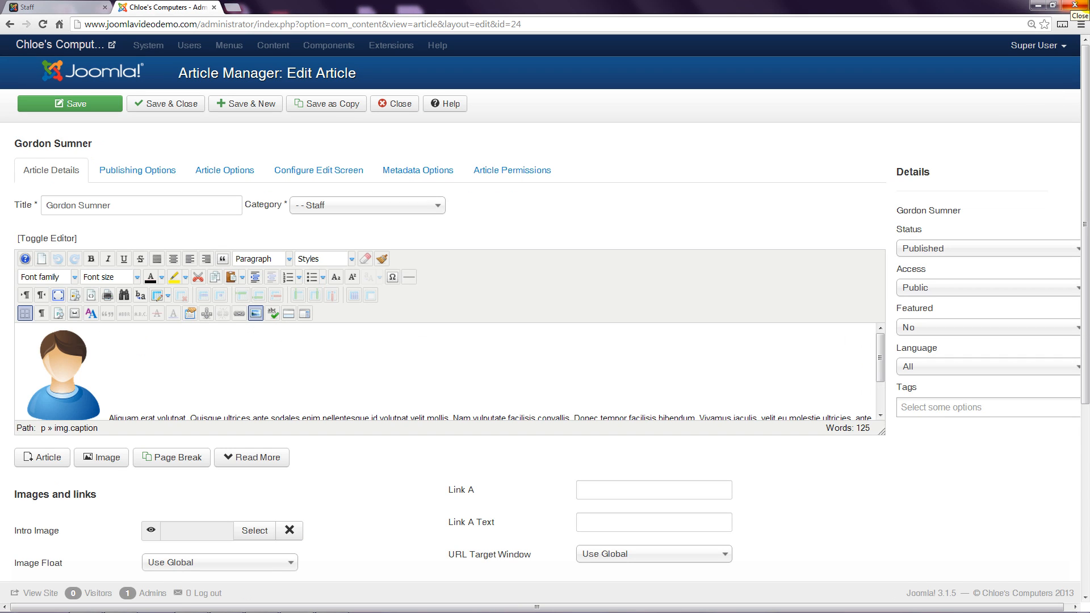
pyautogui.click(254, 312)
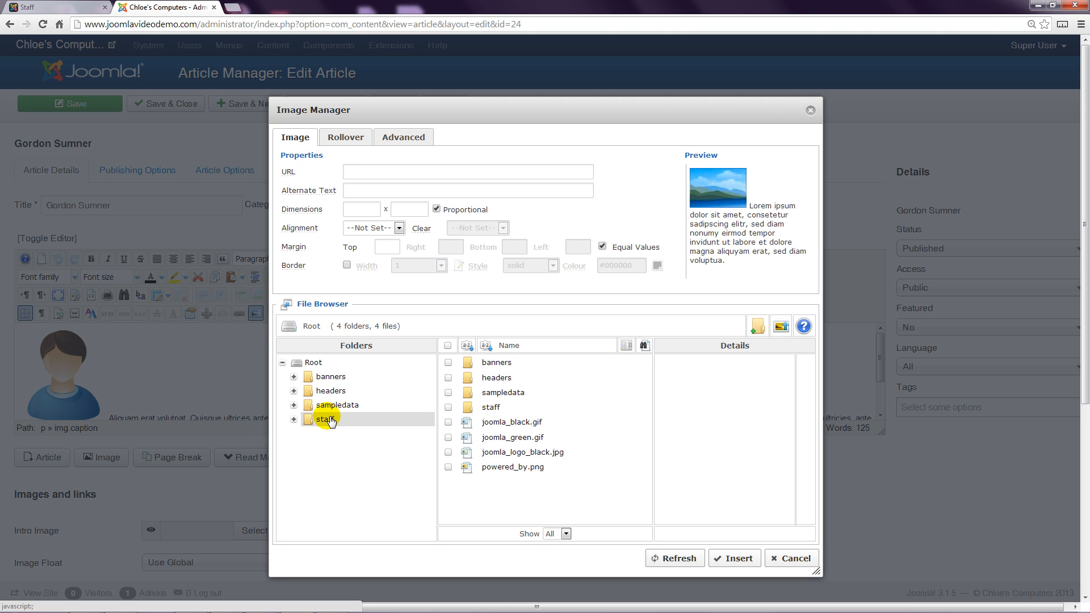
pyautogui.click(784, 328)
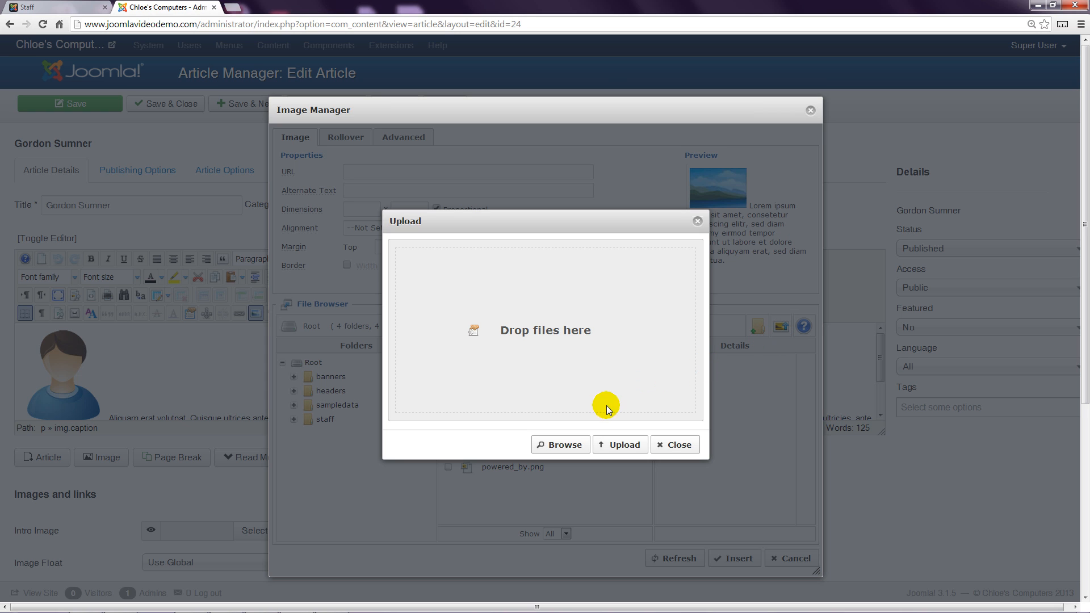
pyautogui.click(566, 445)
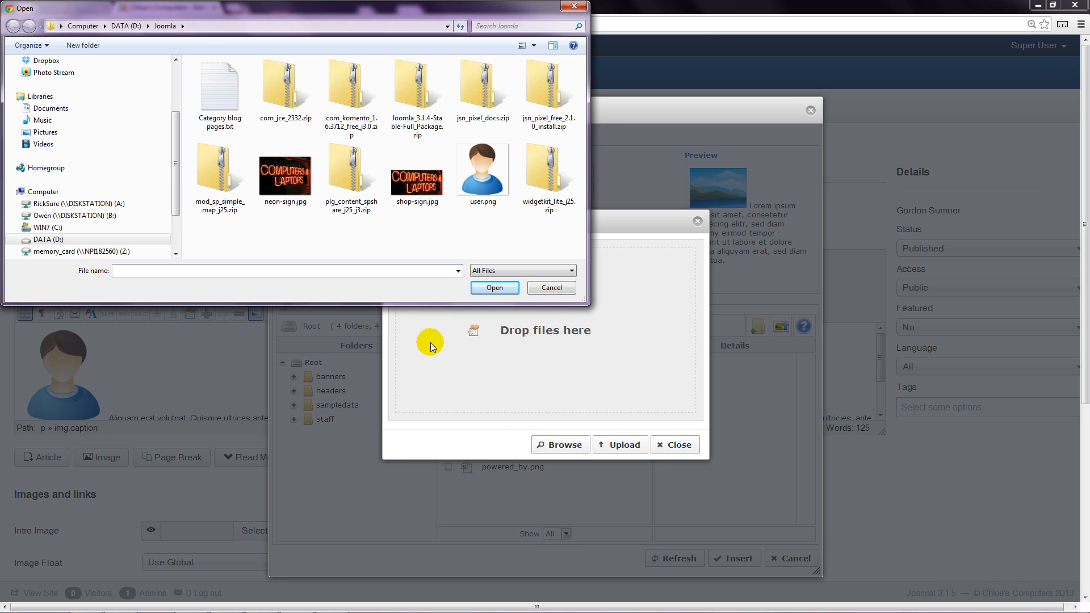
pyautogui.click(477, 182)
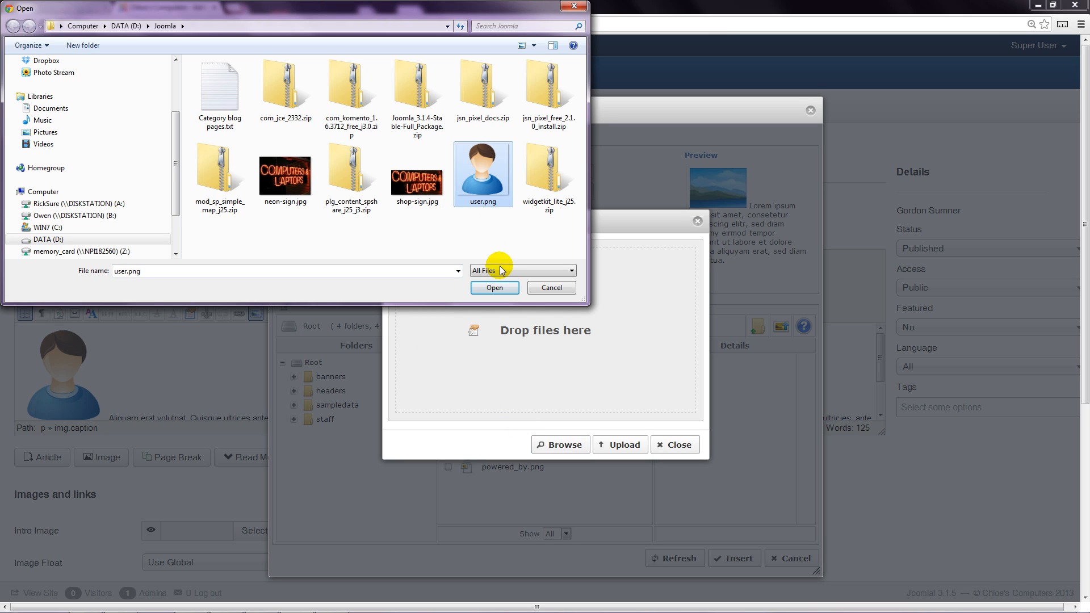
pyautogui.click(495, 287)
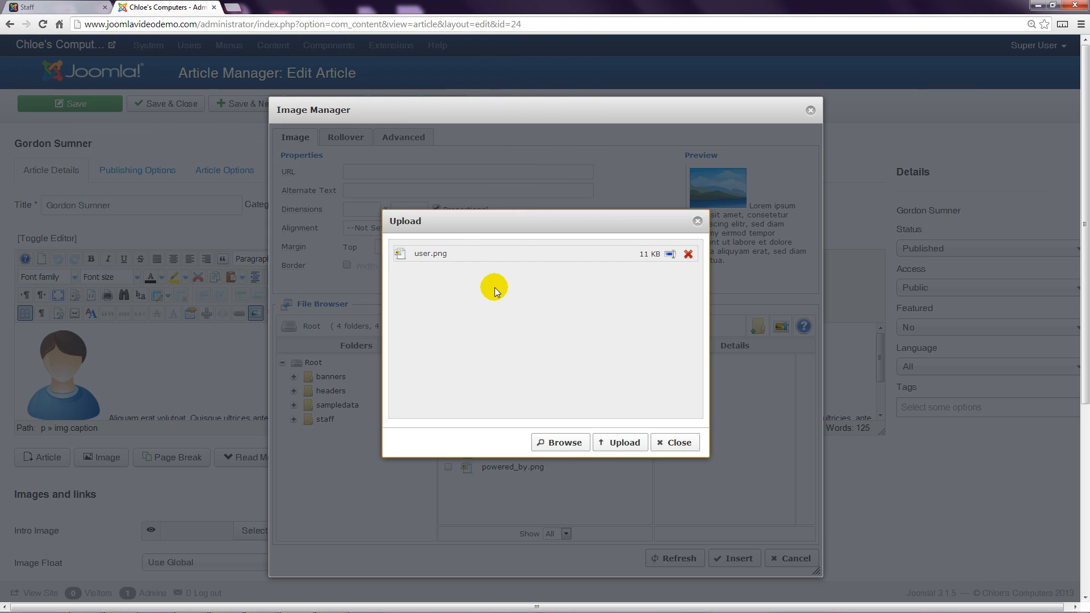
pyautogui.click(621, 443)
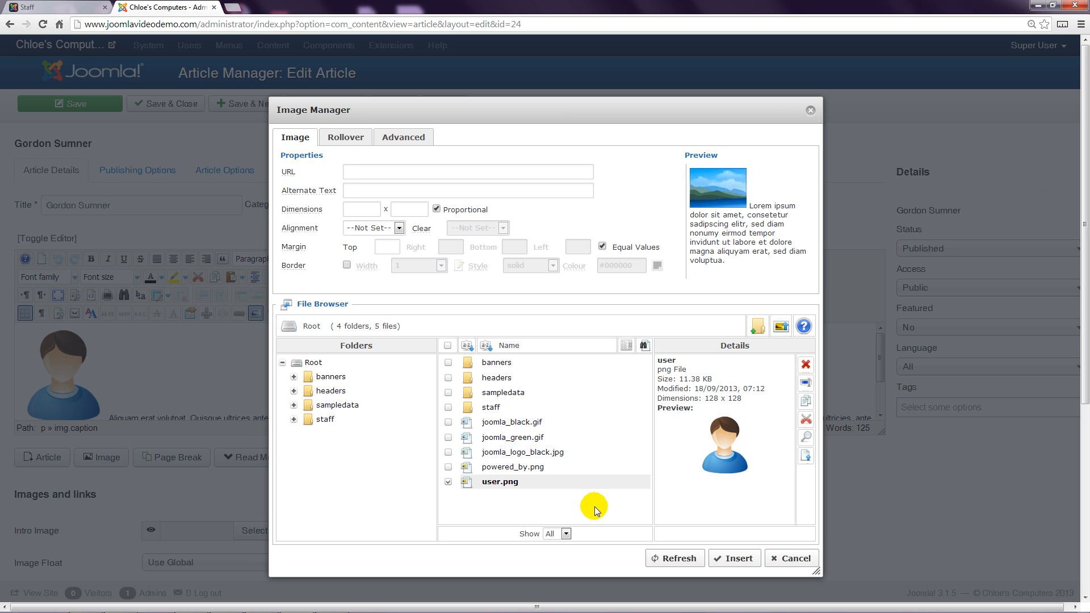
pyautogui.click(793, 559)
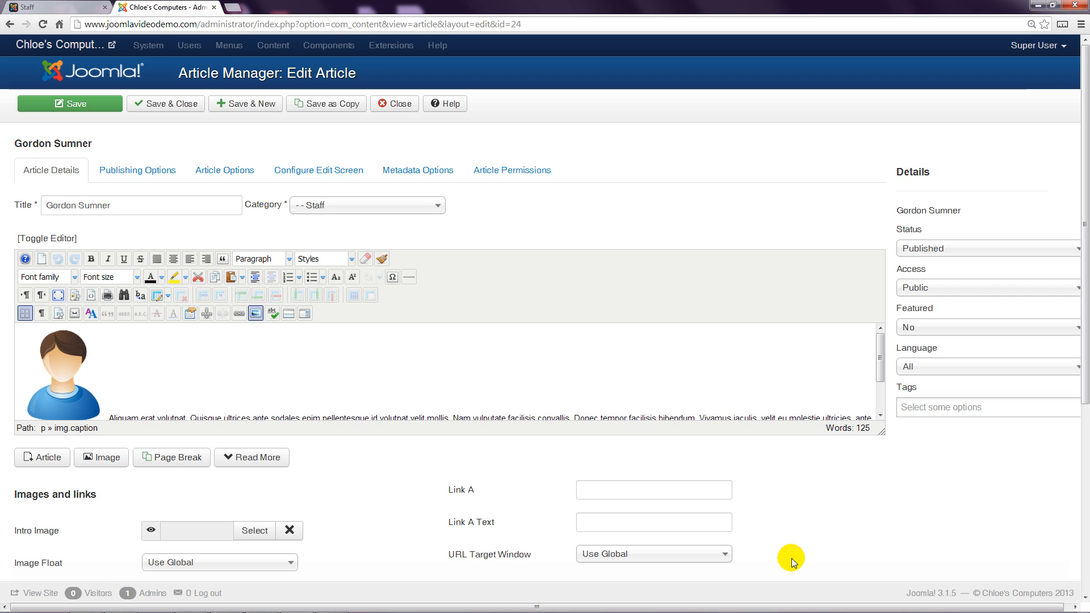
# Step: Close the Gordon Sumner article, open the Paul Hewson article, and place the cursor at the start of its text
pyautogui.click(407, 110)
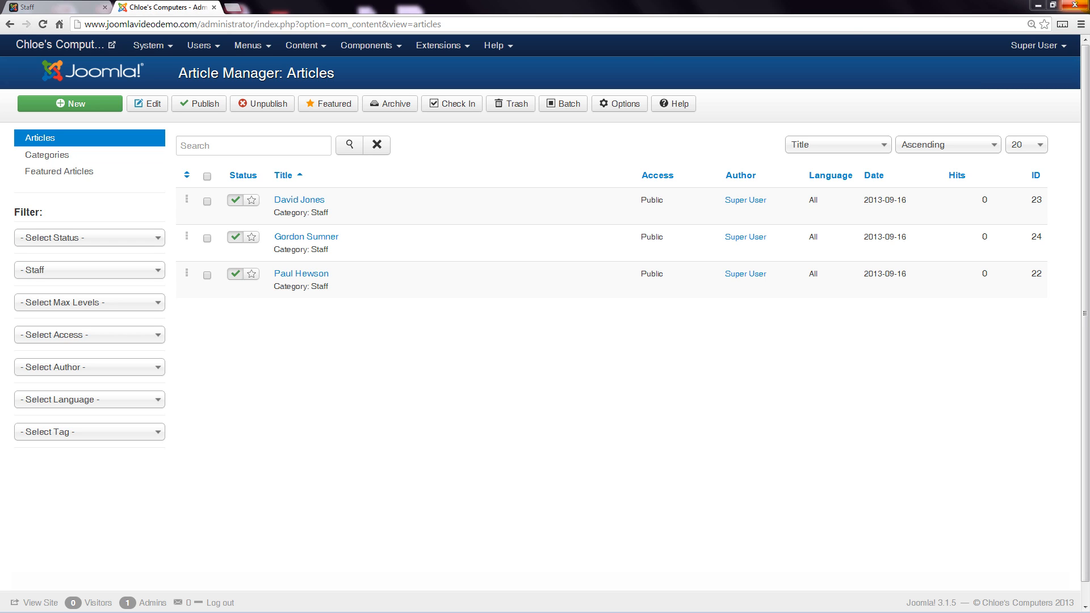
pyautogui.click(297, 275)
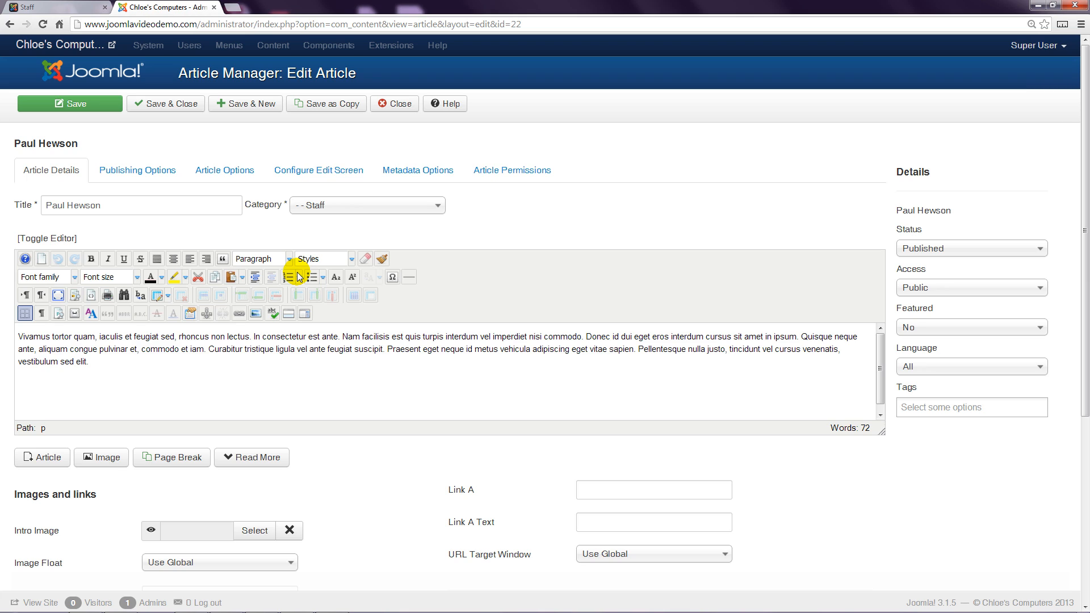
pyautogui.click(19, 338)
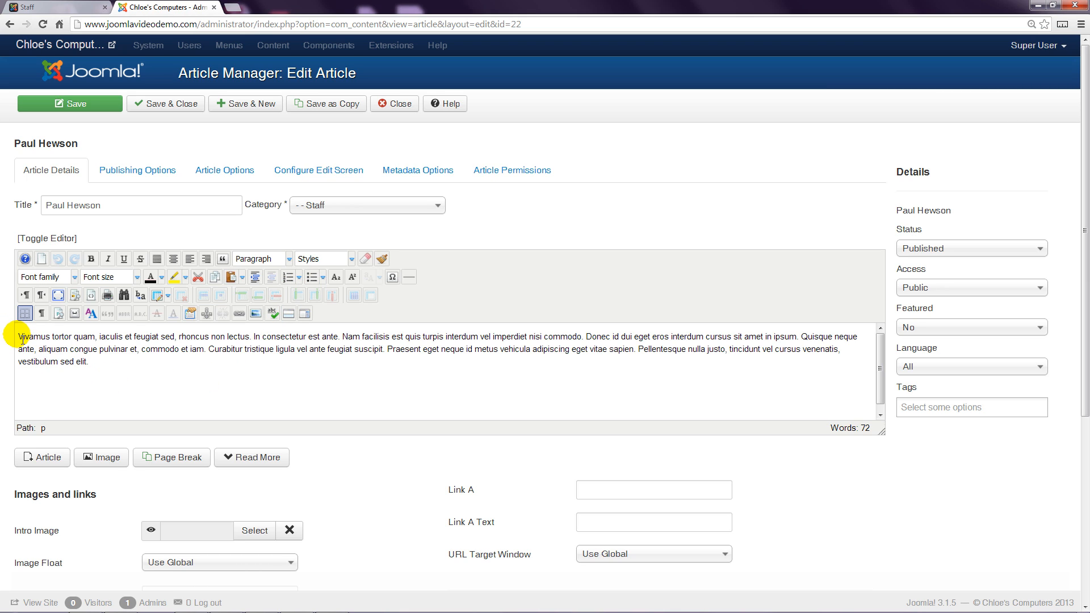
pyautogui.click(126, 394)
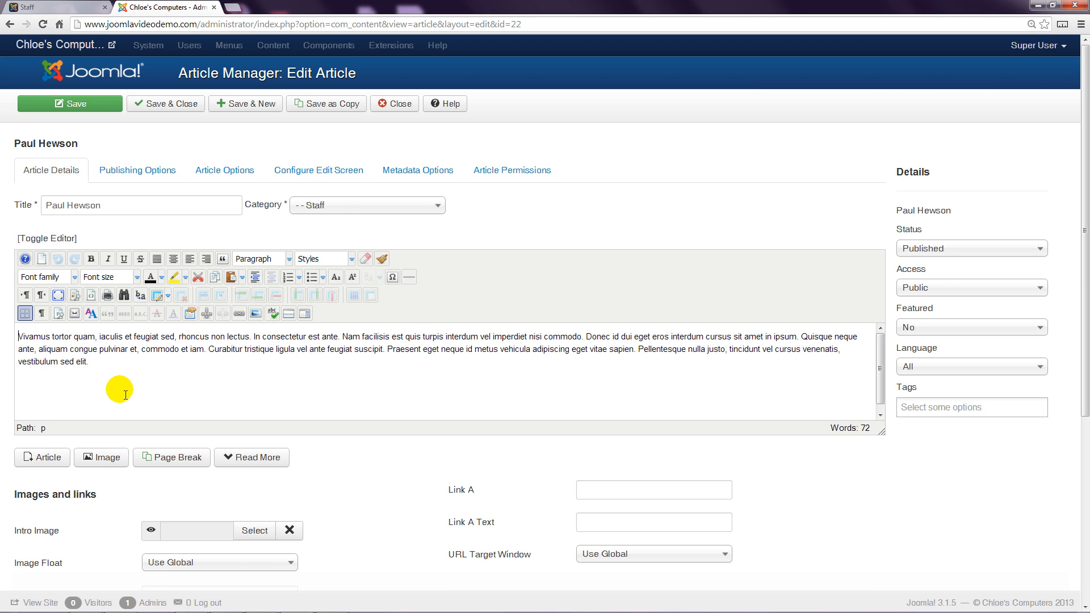
# Step: Insert staff/user.png into the article with alternate text 'Paul Hewson' and Right alignment
pyautogui.click(256, 314)
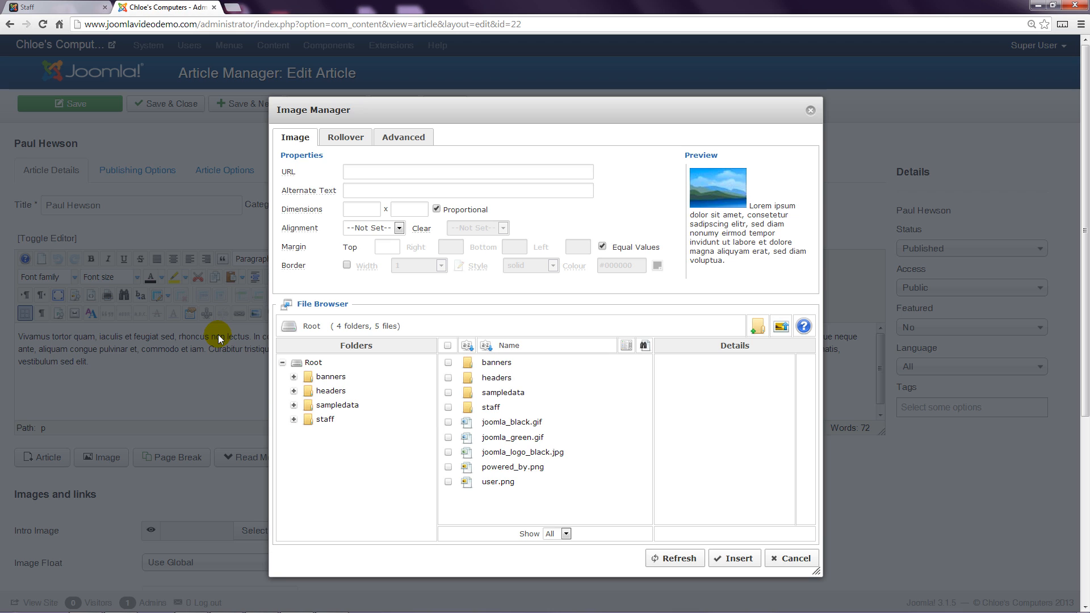
pyautogui.click(321, 419)
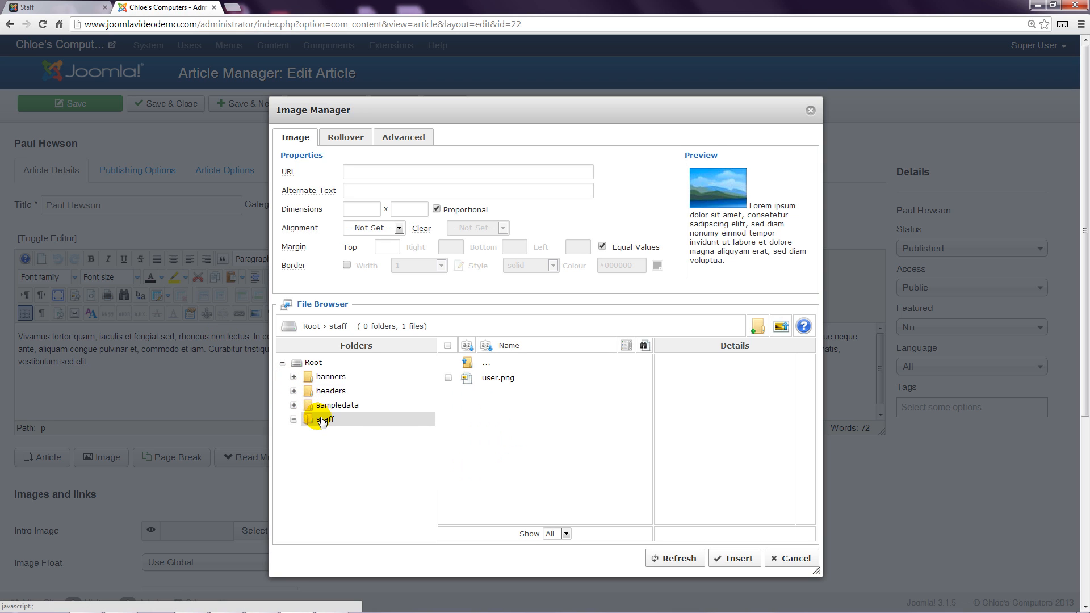
pyautogui.click(513, 381)
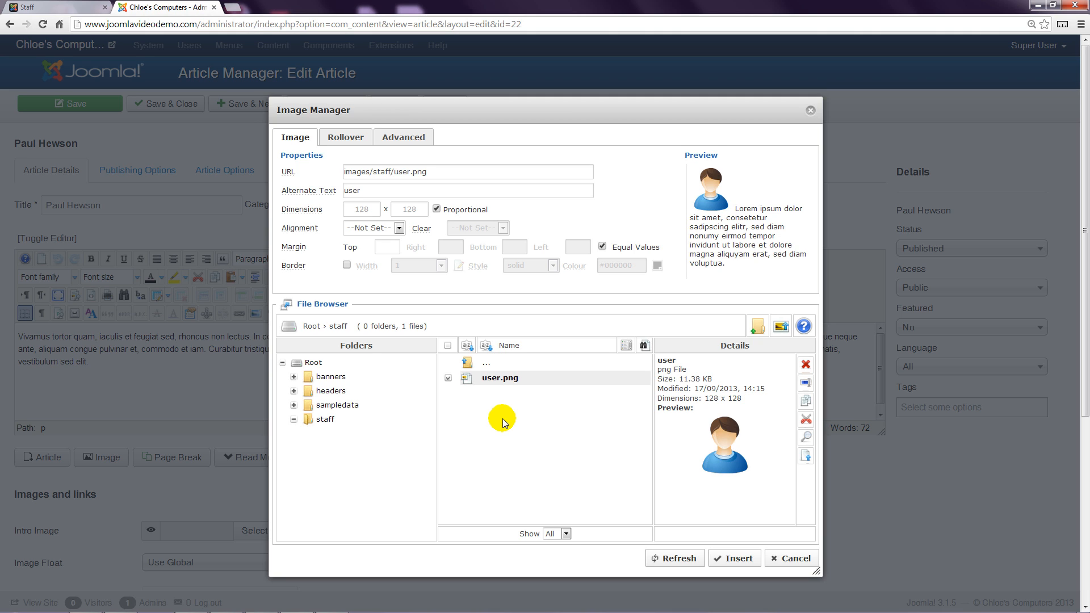
pyautogui.click(374, 194)
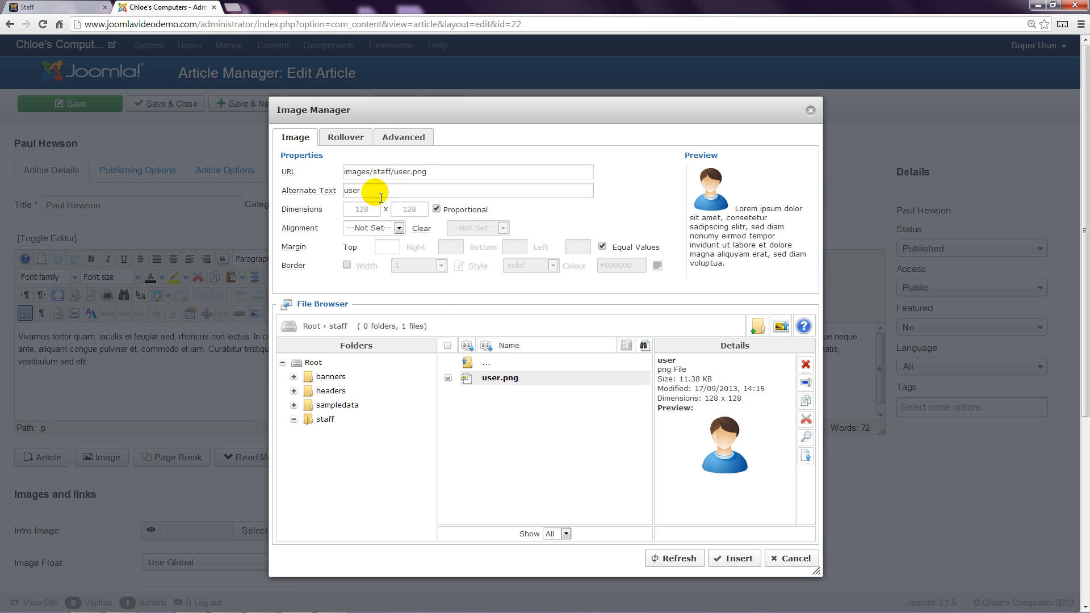
pyautogui.moveTo(374, 193); pyautogui.dragTo(340, 189)
pyautogui.write('Pau')
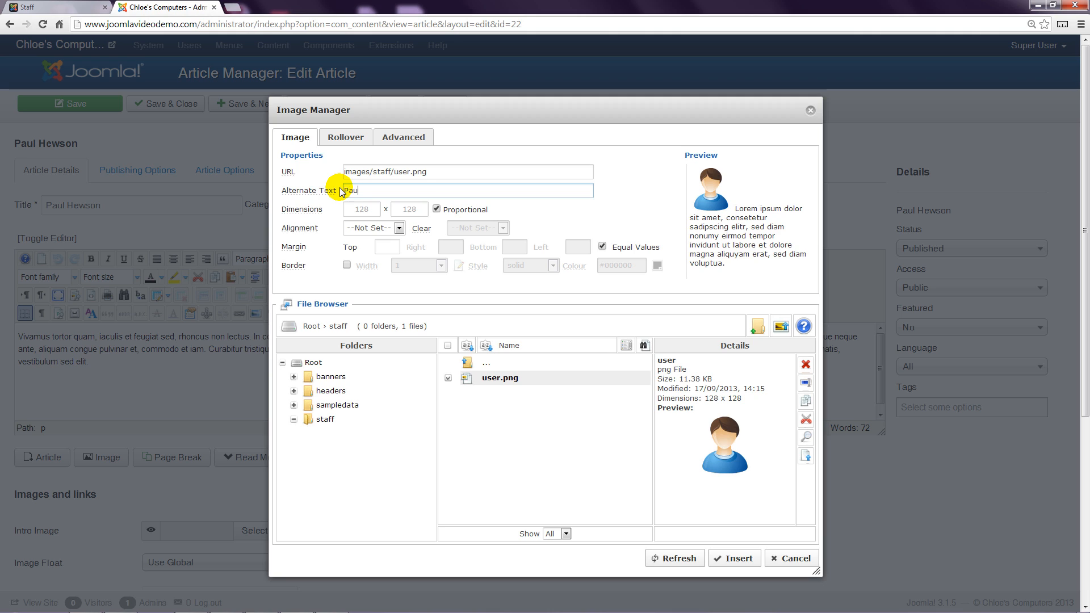
pyautogui.write('l Hewson')
pyautogui.click(367, 228)
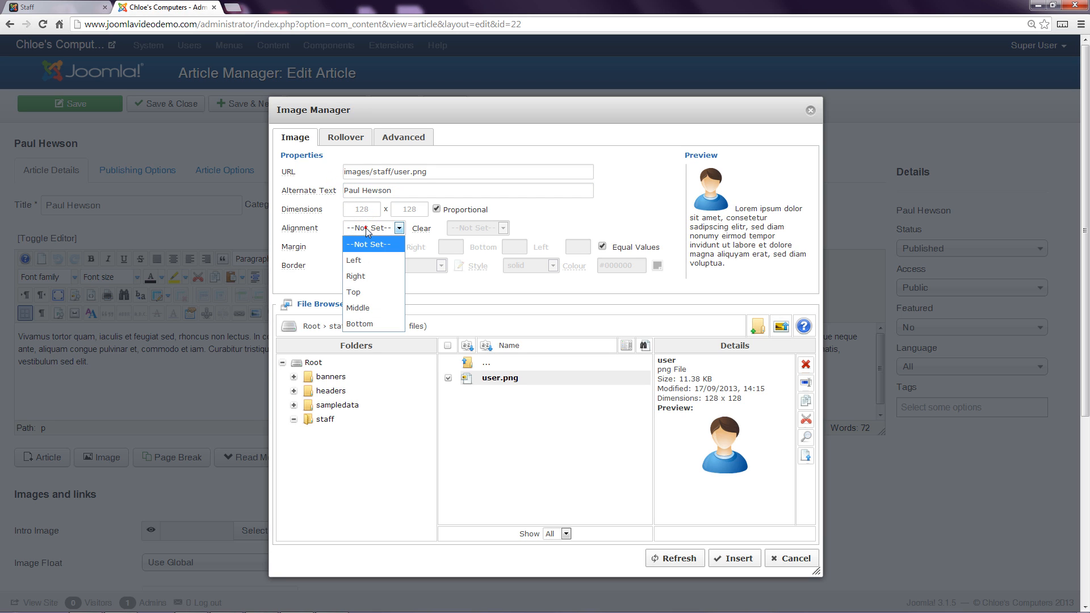
pyautogui.click(360, 277)
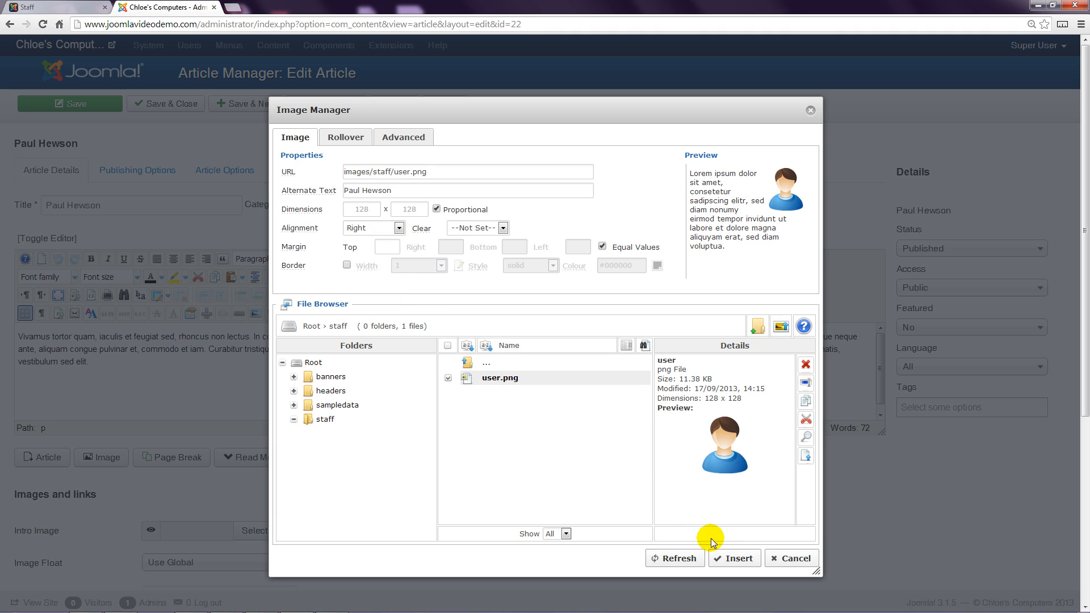
pyautogui.click(738, 558)
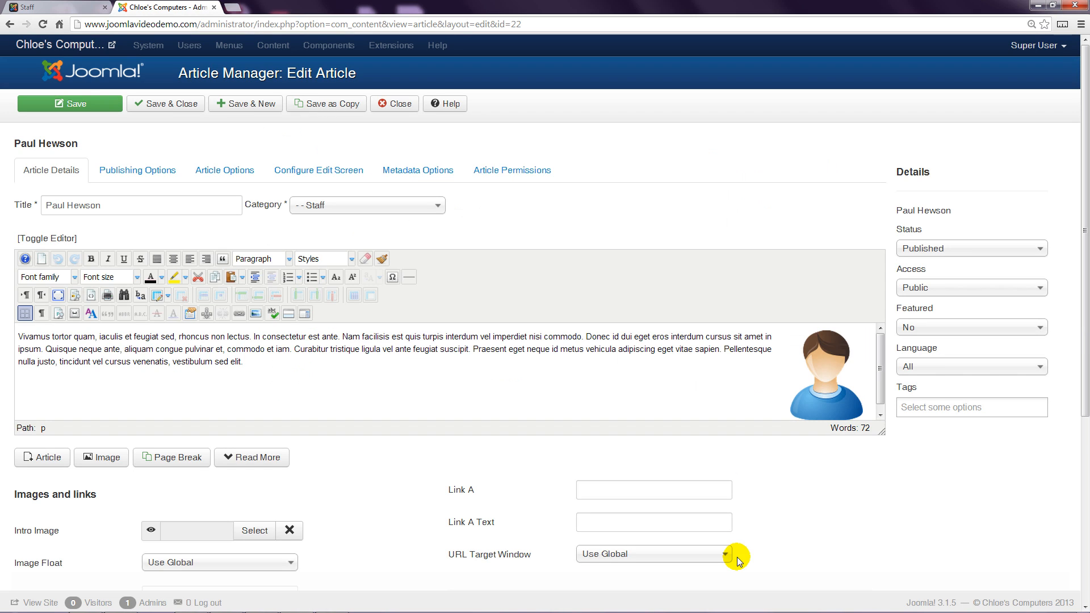
# Step: Save the article and reload the public Staff page to review the Paul Hewson section
pyautogui.click(112, 111)
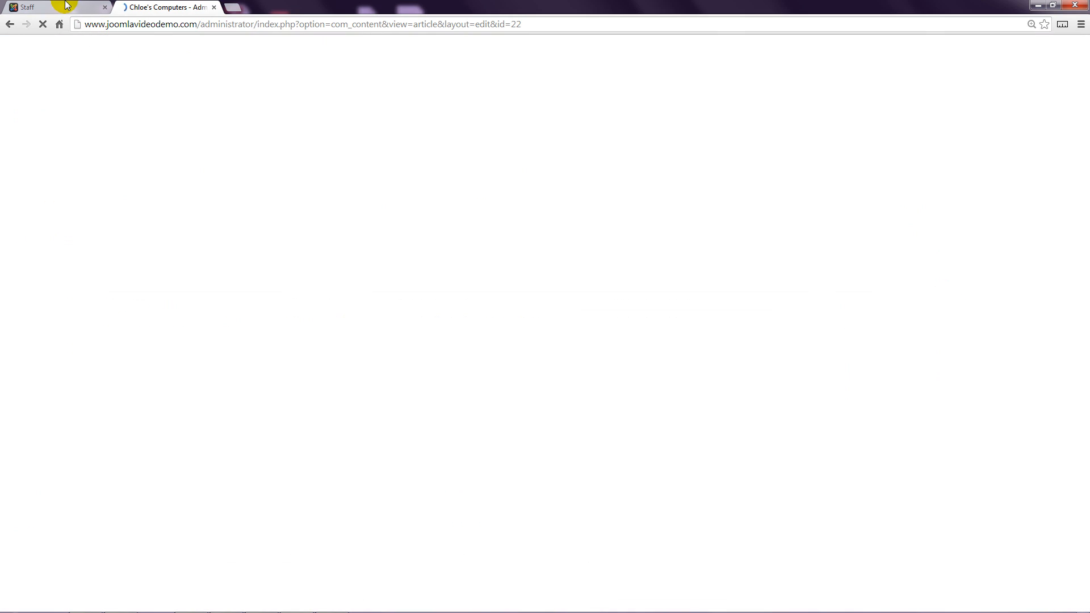
pyautogui.click(66, 5)
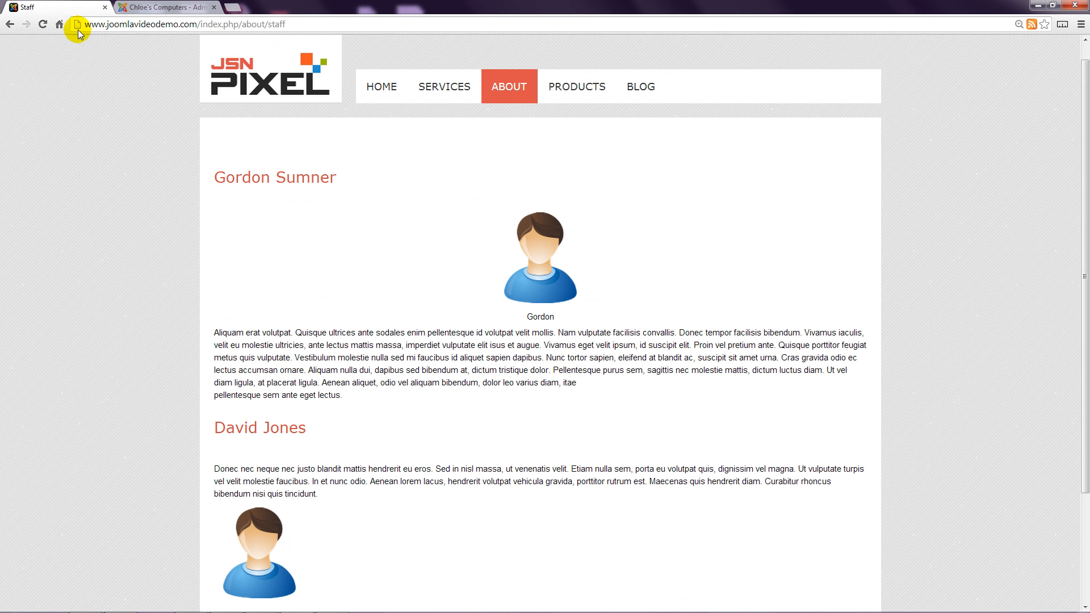
pyautogui.click(44, 23)
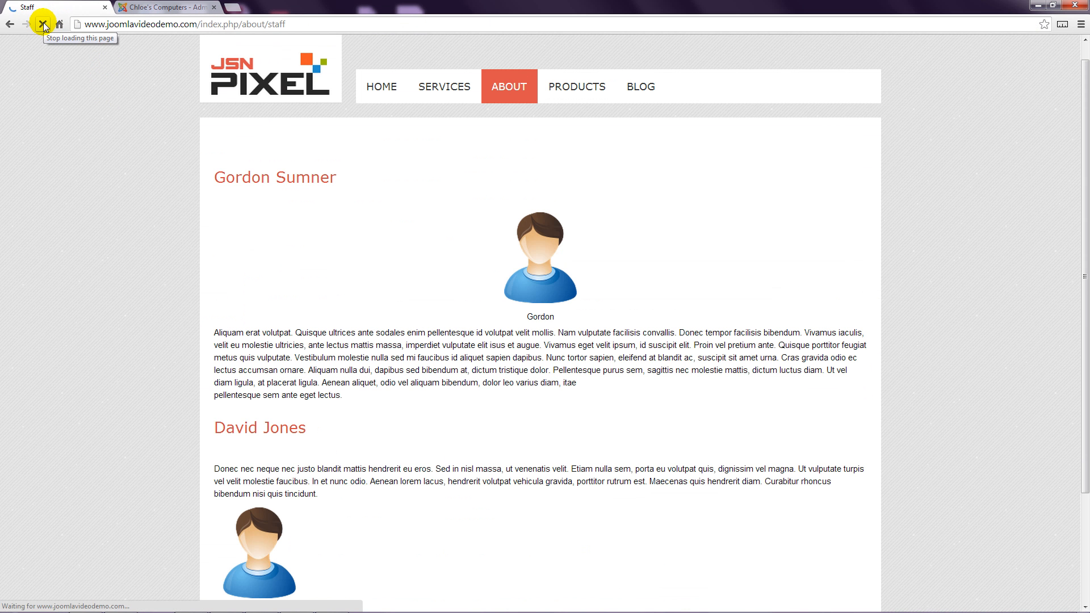
pyautogui.scroll(-1, 96, 199)
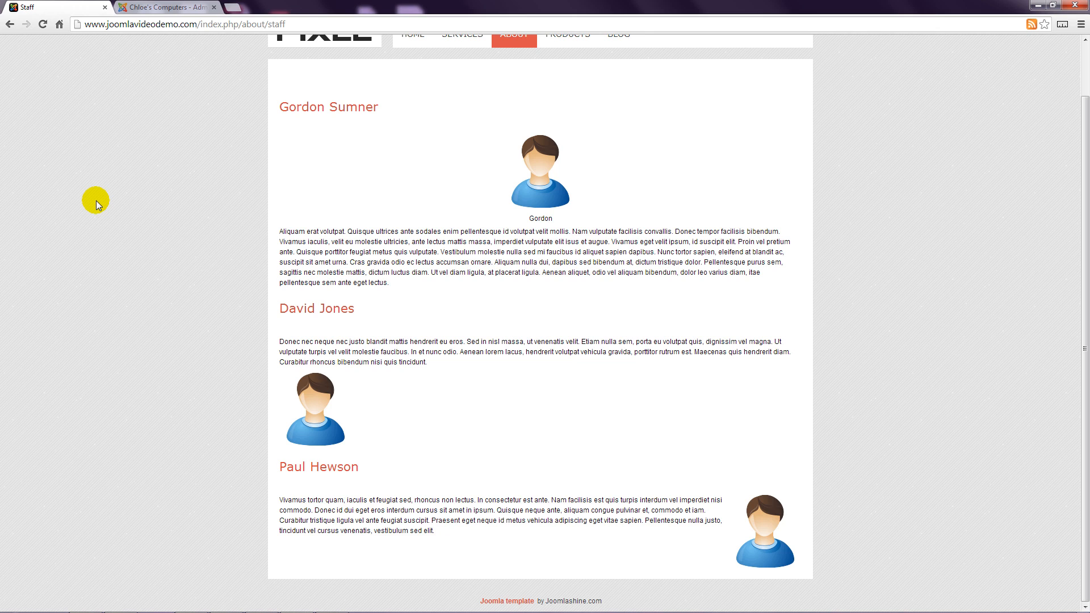
# Step: Reopen the inserted image's properties in the Image Manager, apply them with Update, and save the article
pyautogui.click(165, 7)
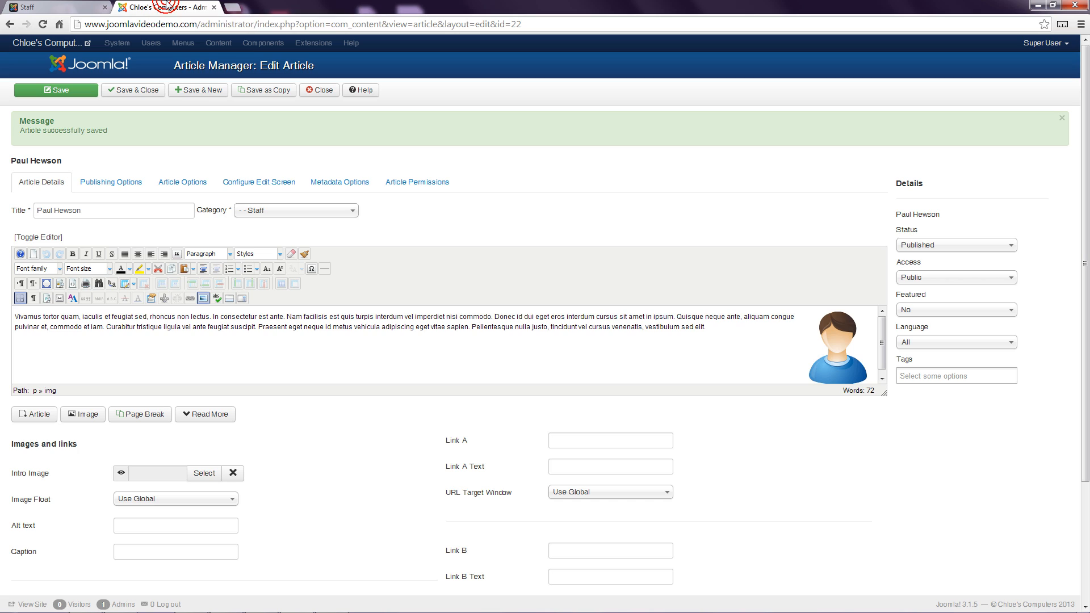
pyautogui.click(838, 343)
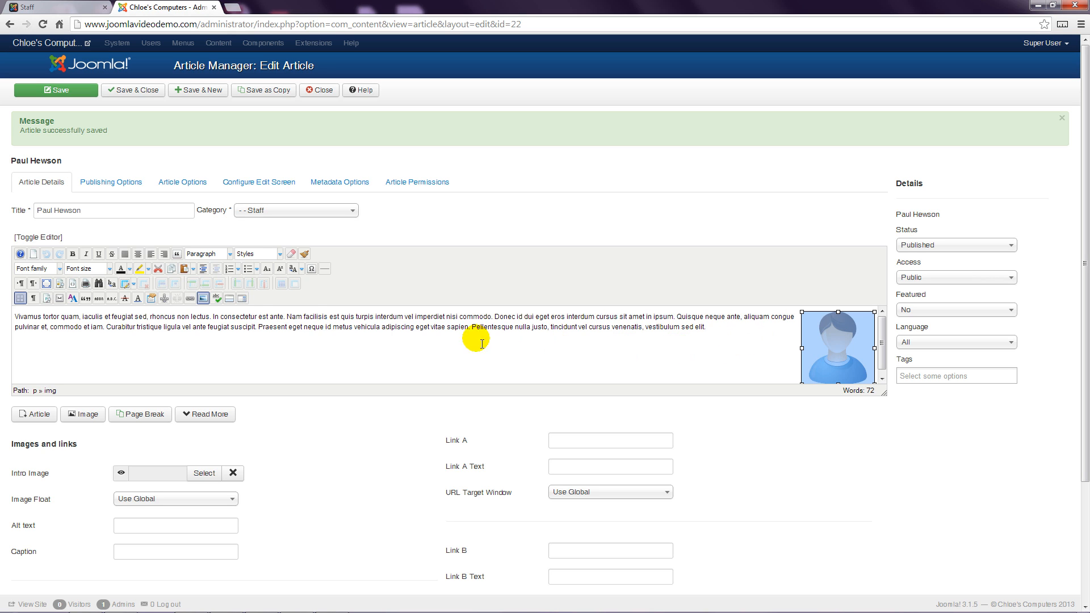
pyautogui.click(203, 298)
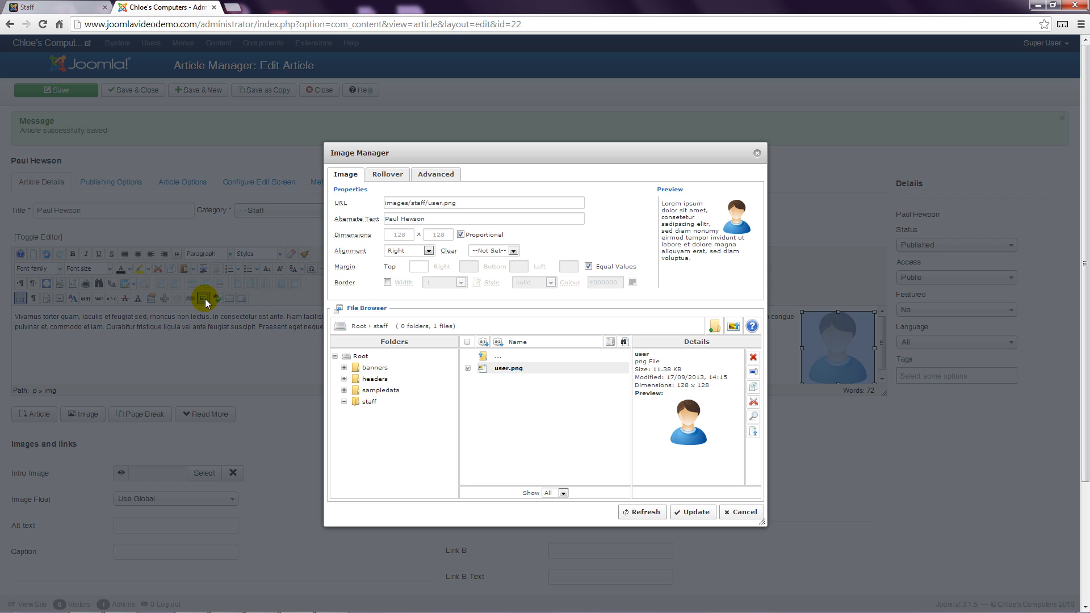
pyautogui.click(694, 514)
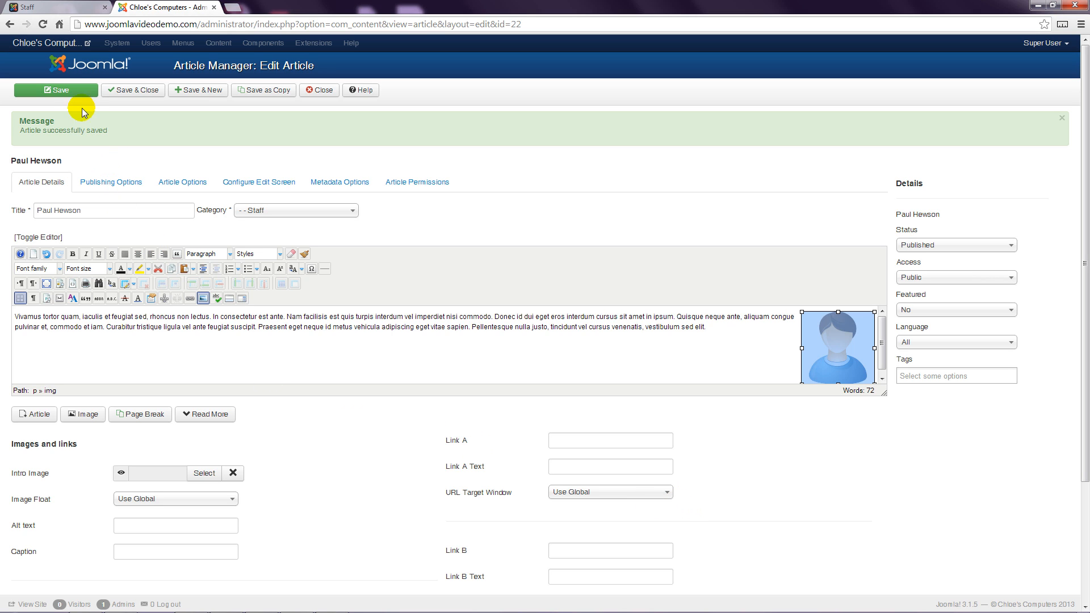
pyautogui.click(74, 92)
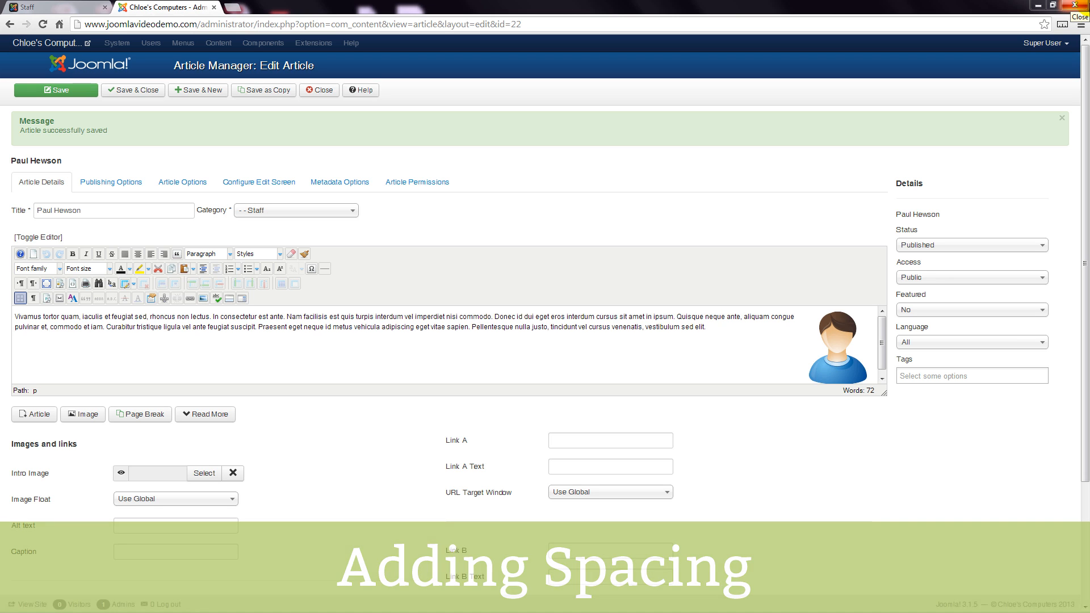
# Step: Select the right-aligned image in the Paul Hewson article text and delete it
pyautogui.click(70, 6)
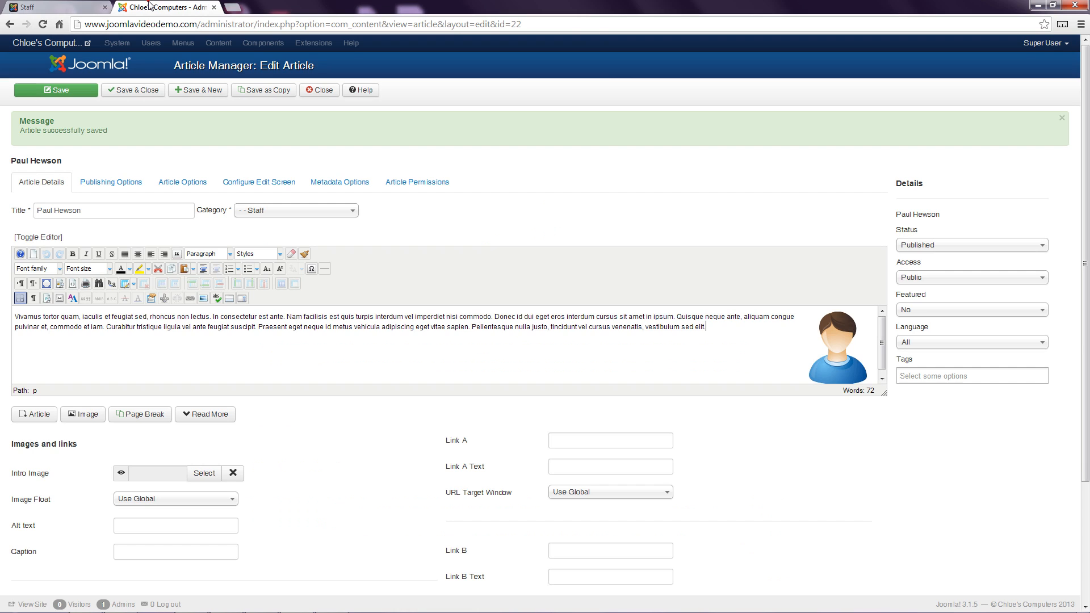
pyautogui.click(150, 7)
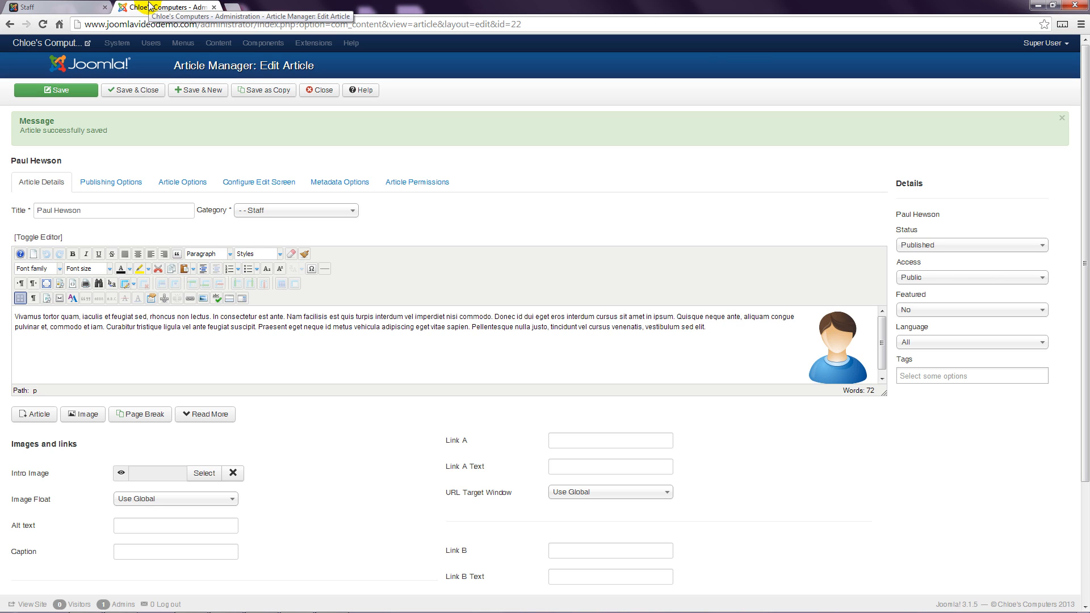
pyautogui.click(834, 346)
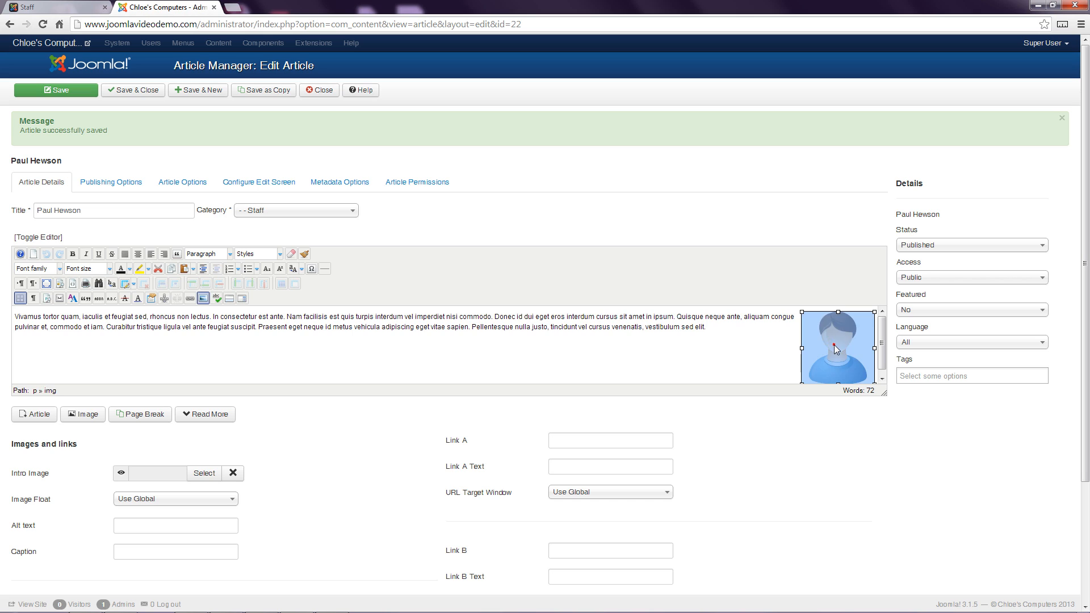
pyautogui.press('Delete')
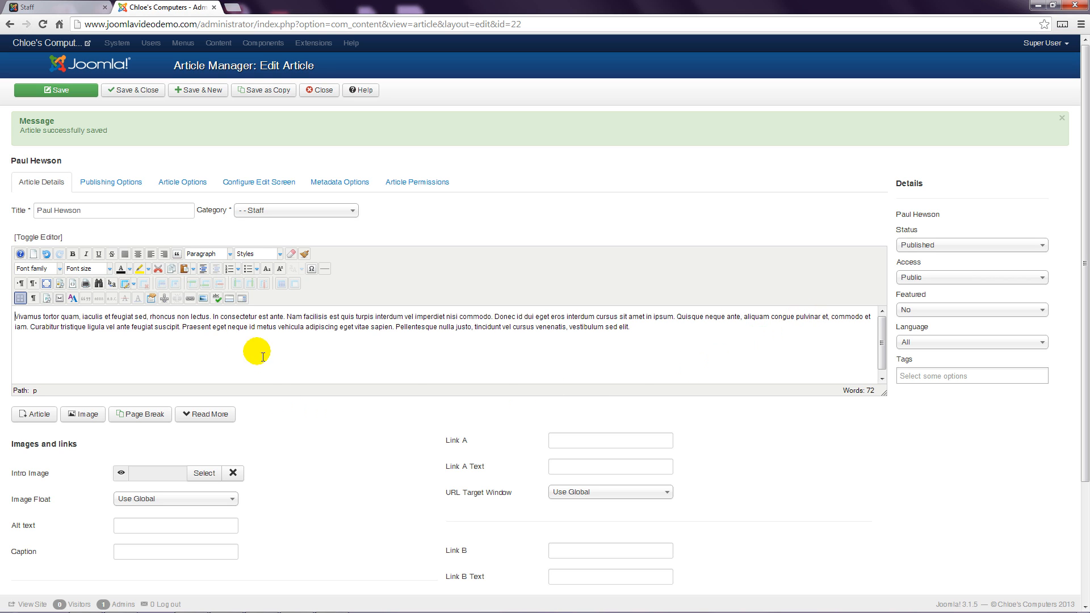
# Step: Insert staff/user.png into the article aligned Right, with unequal margins and a left margin of 20
pyautogui.click(202, 299)
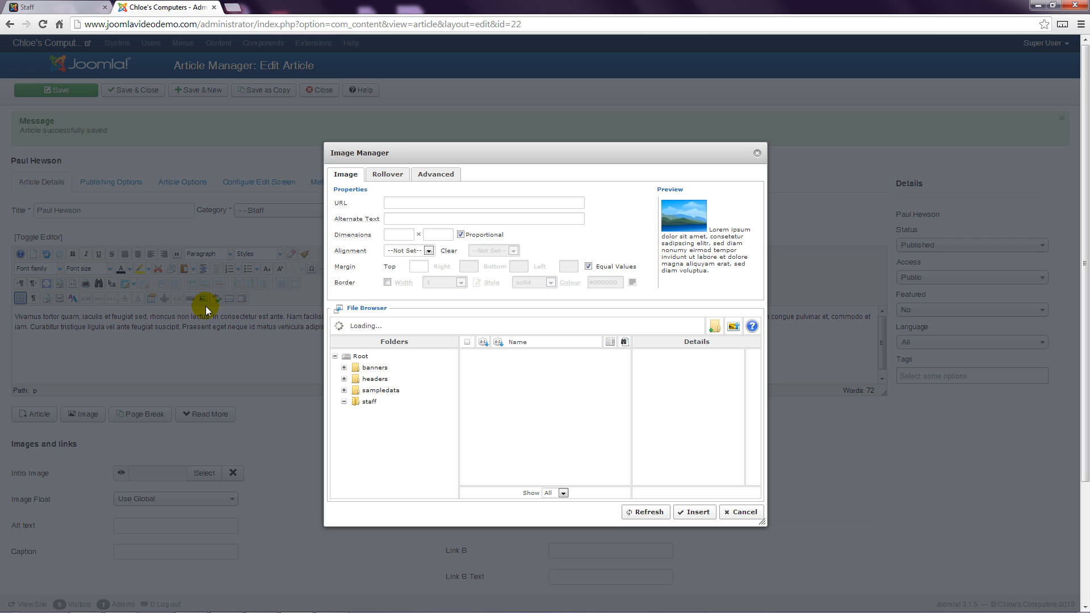
pyautogui.click(505, 369)
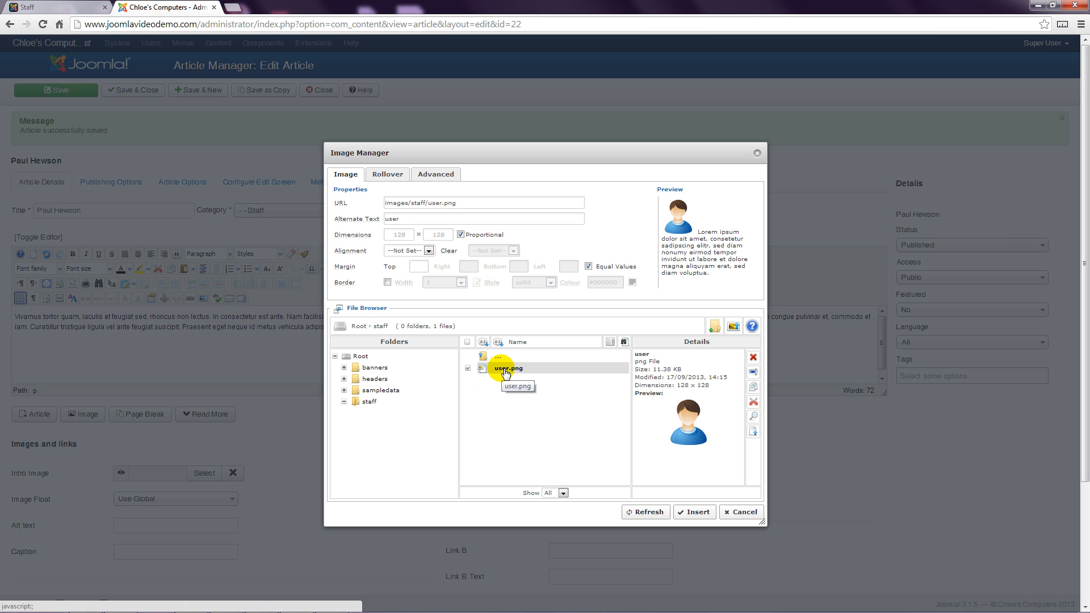
pyautogui.click(402, 251)
pyautogui.click(403, 297)
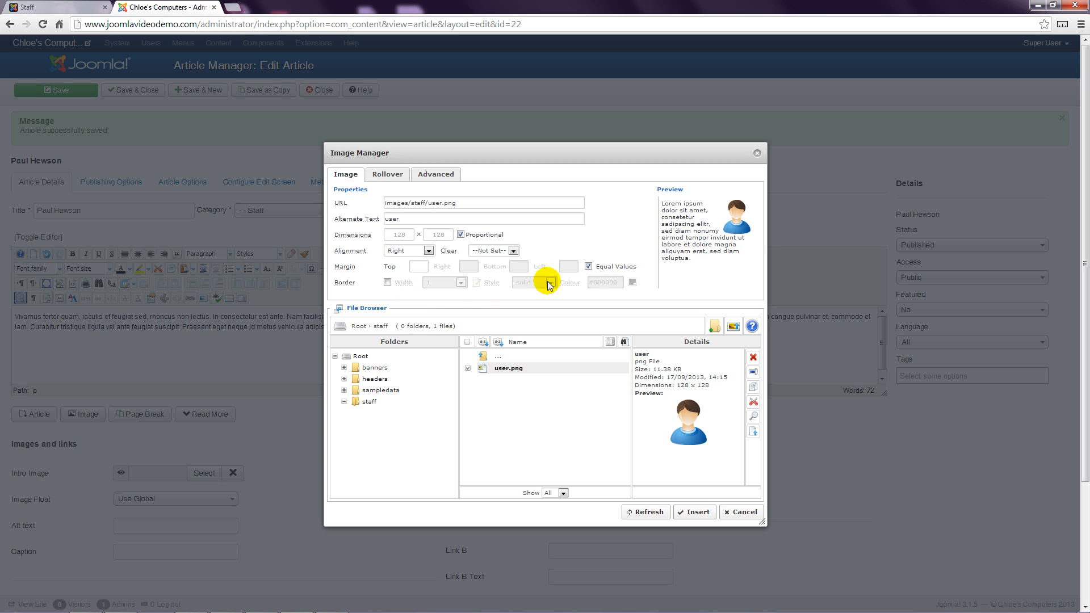
pyautogui.click(589, 267)
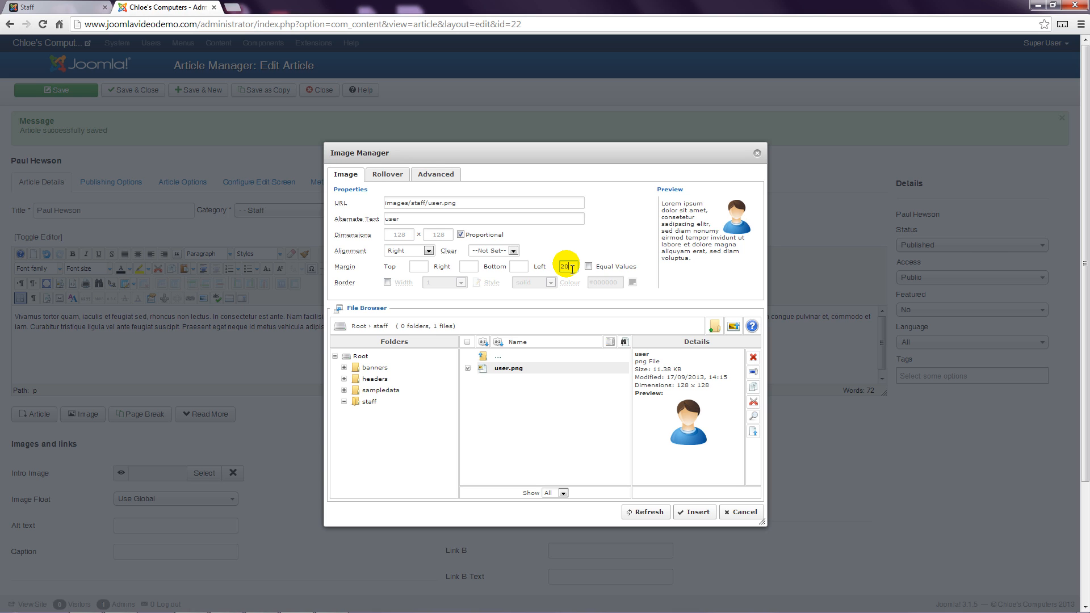
pyautogui.click(589, 254)
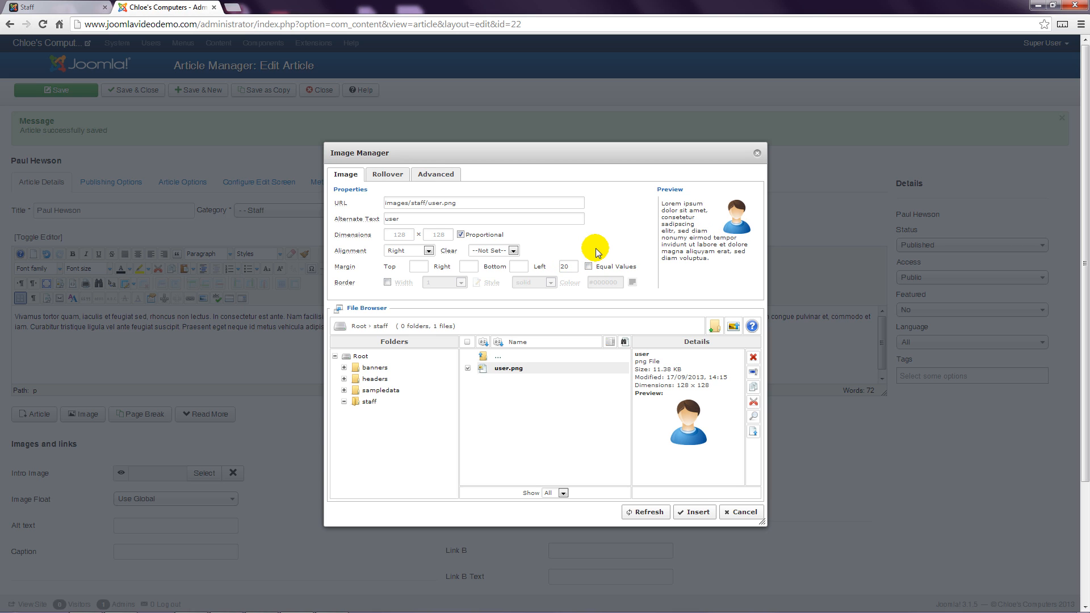
pyautogui.click(698, 513)
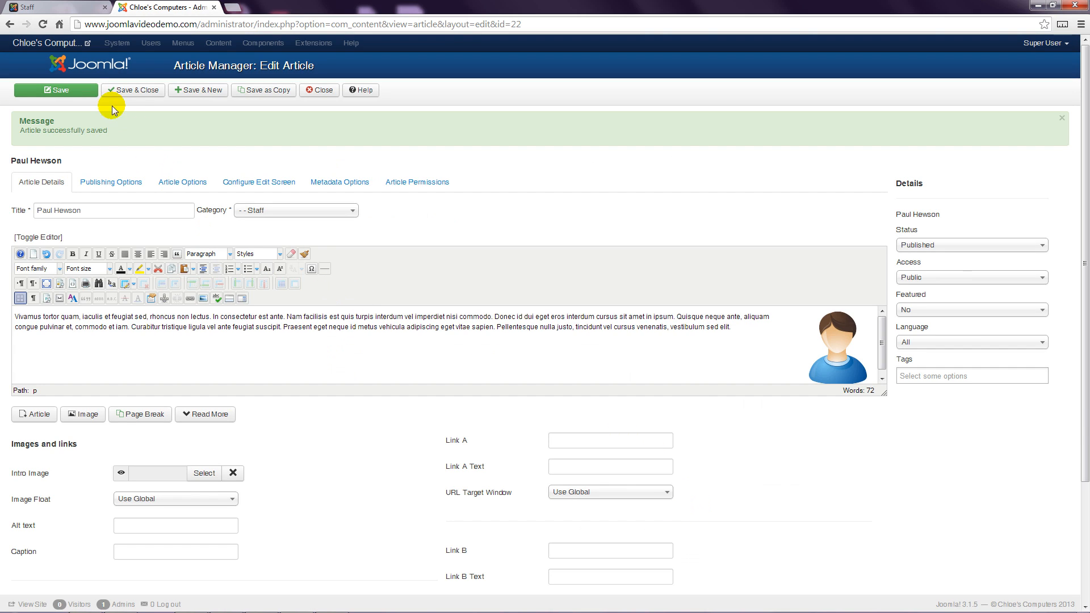
# Step: Save the article and reload the public Staff page to review the Paul Hewson image spacing
pyautogui.click(90, 93)
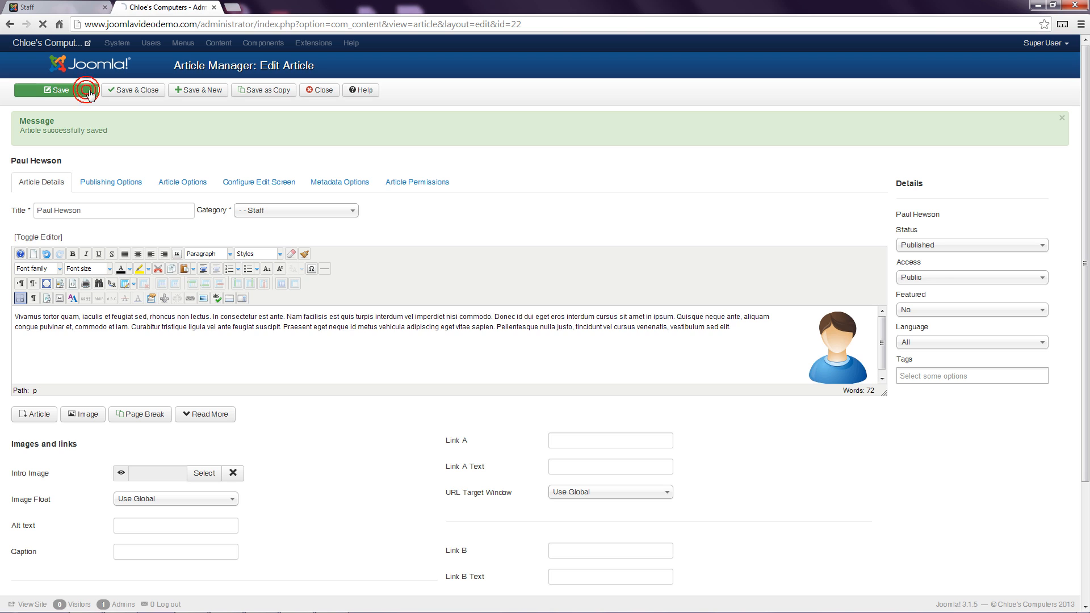
pyautogui.click(48, 8)
pyautogui.click(42, 24)
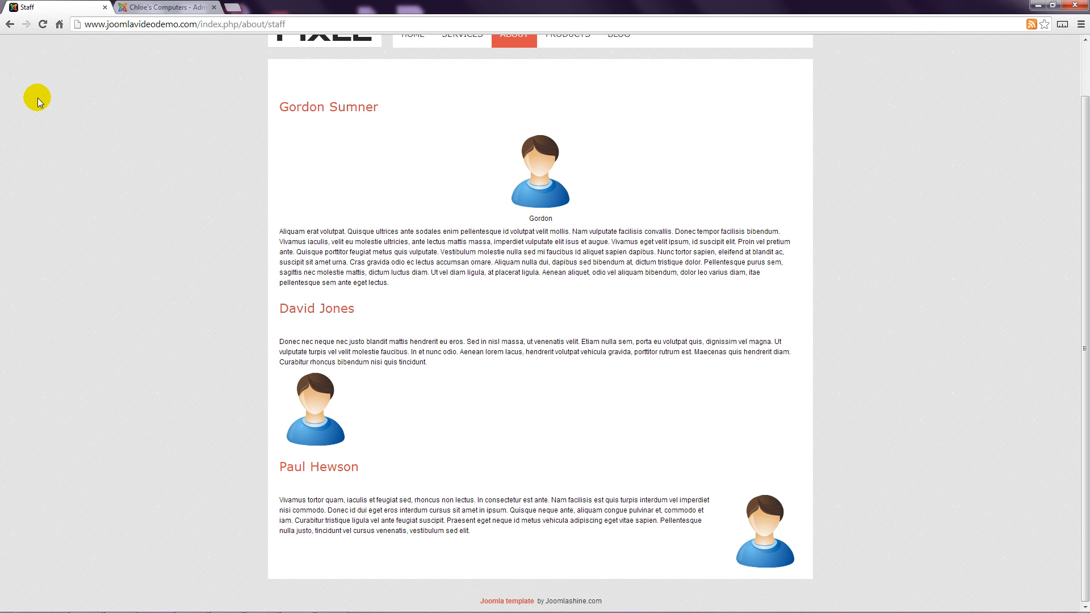
pyautogui.click(142, 7)
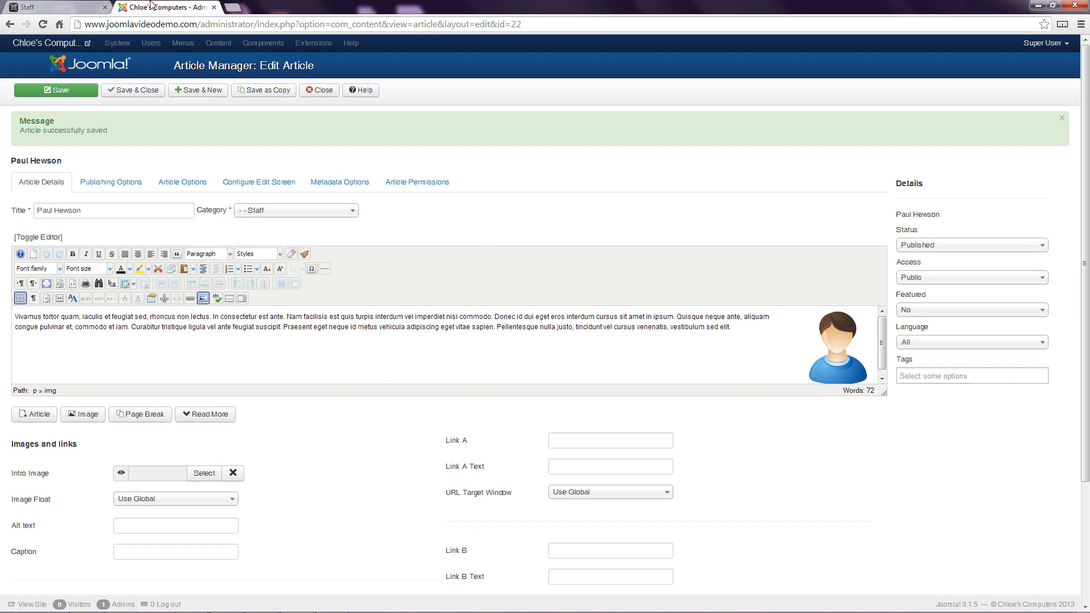
# Step: Edit the right-aligned image's margins, setting bottom to 10 and then equal margins of 20, and update it
pyautogui.click(838, 341)
pyautogui.click(203, 298)
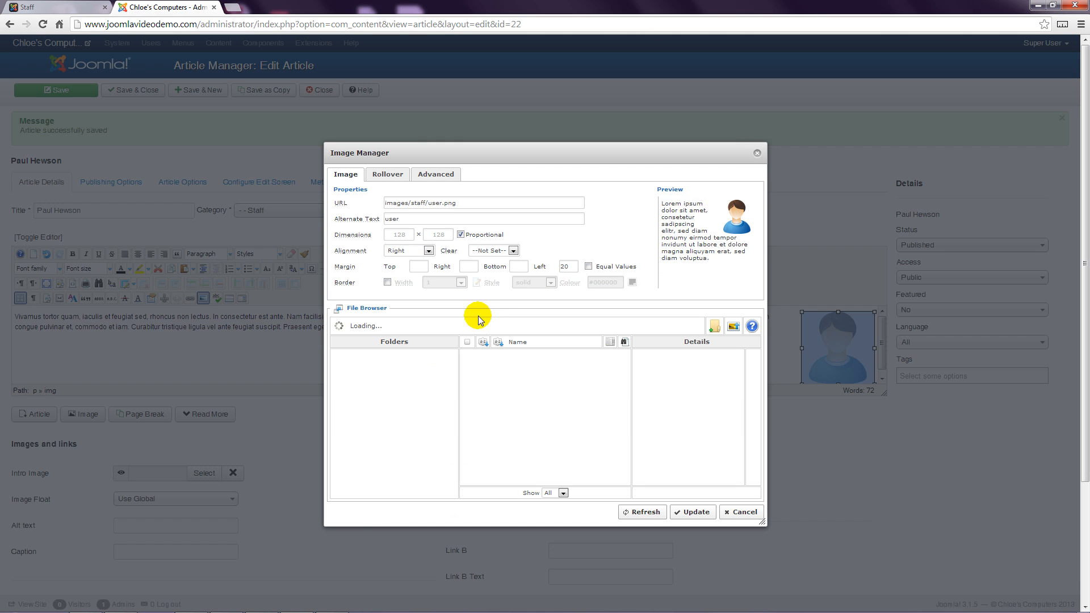
pyautogui.click(518, 266)
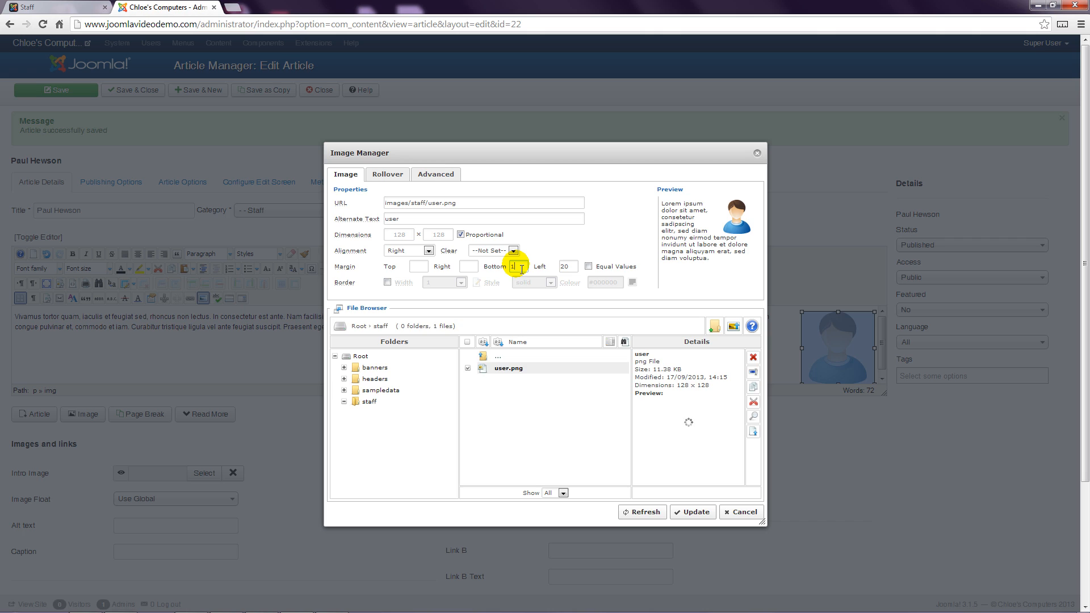
pyautogui.write('10')
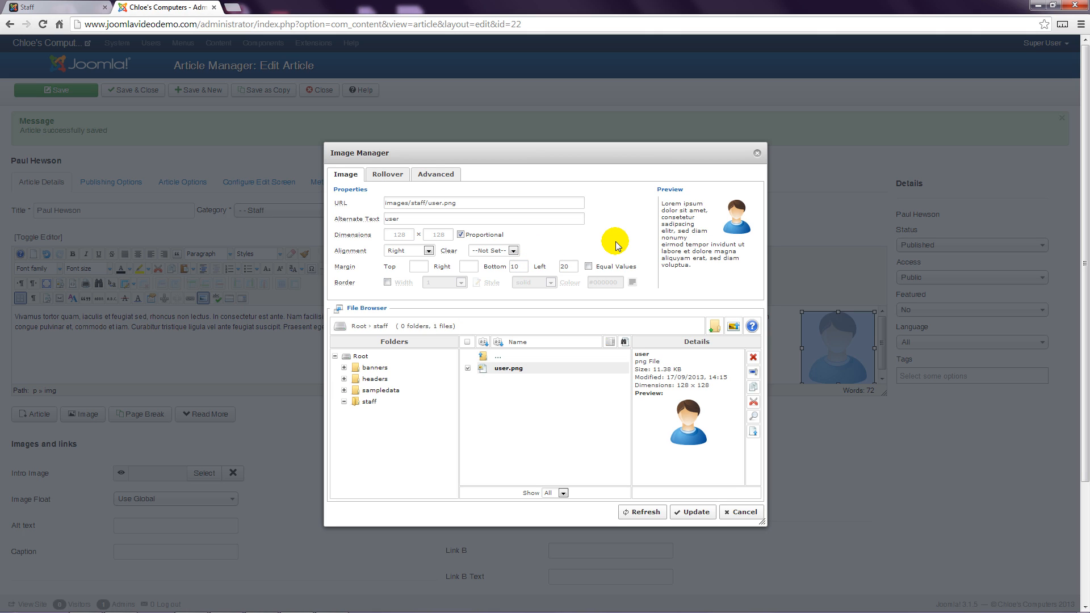
pyautogui.click(589, 266)
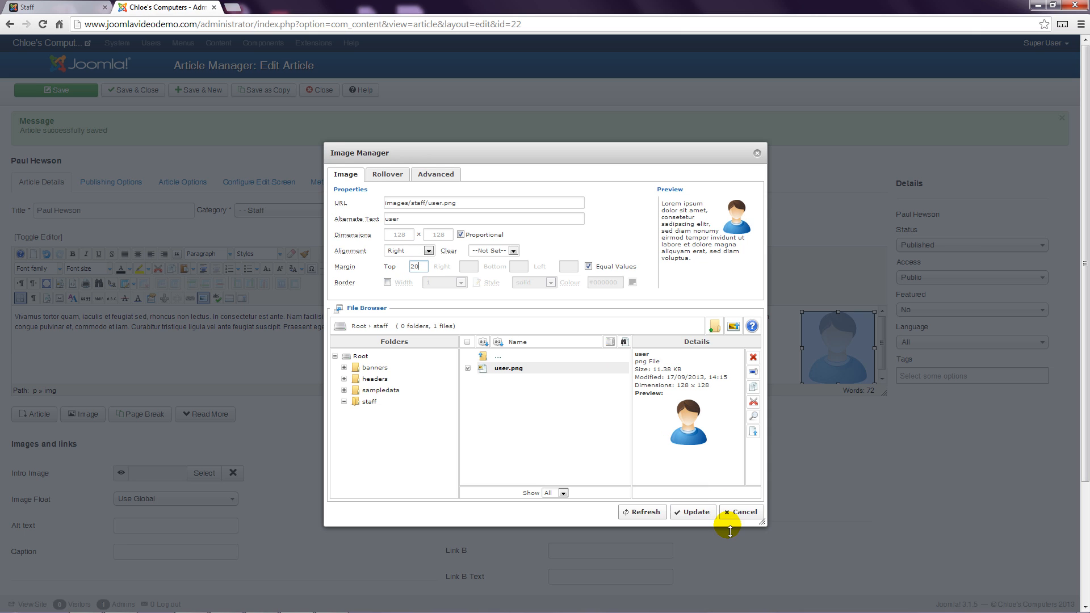
pyautogui.click(696, 512)
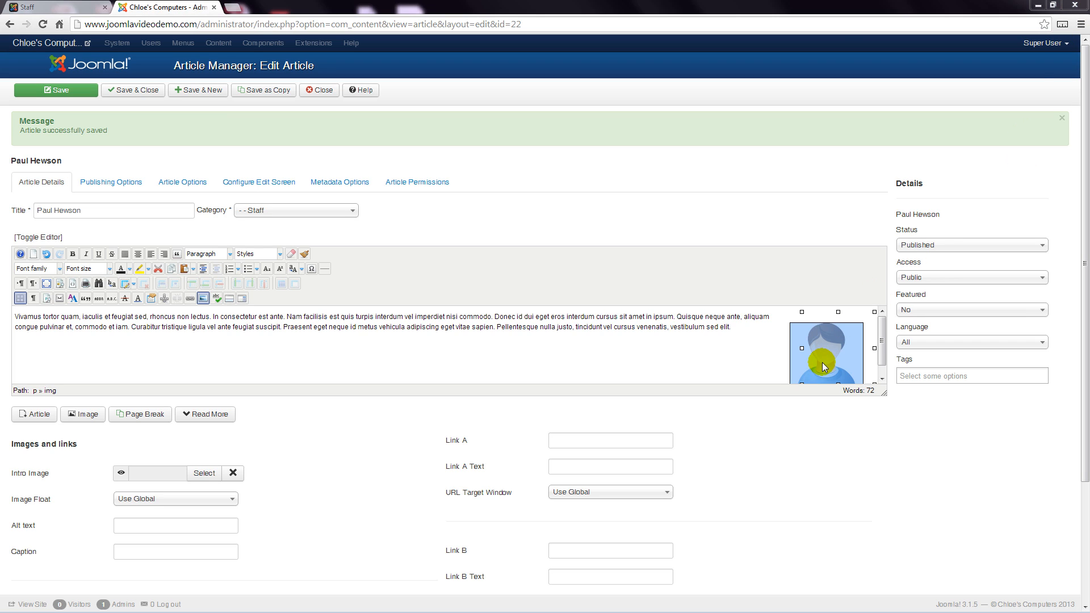
# Step: Replace the image with staff/user.png without alignment, adding a 1 px solid border in colour #c0c0c0
pyautogui.press('Delete')
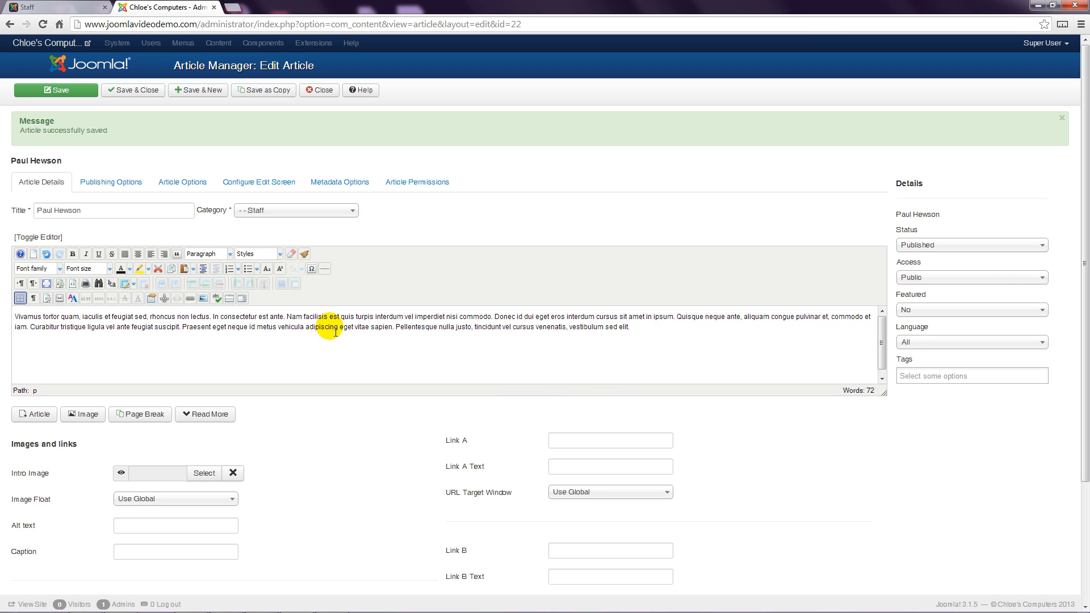
pyautogui.click(205, 304)
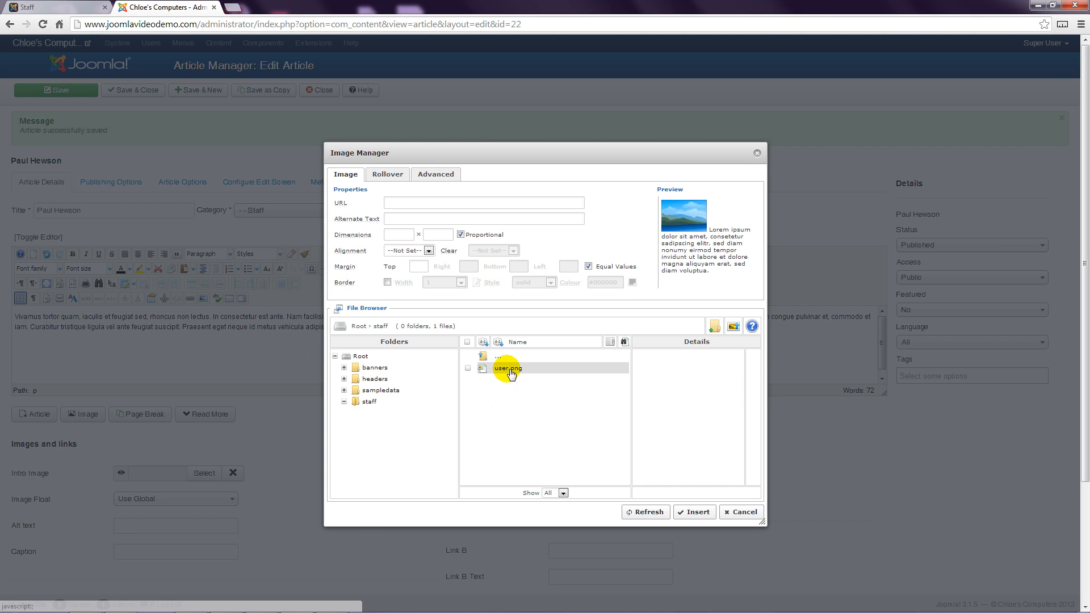
pyautogui.click(509, 369)
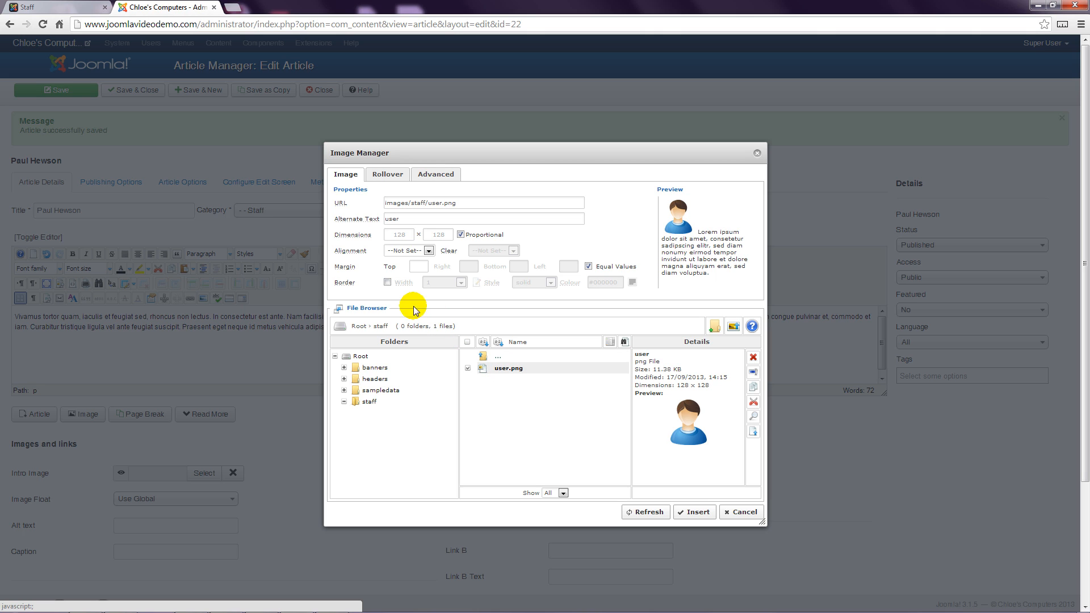
pyautogui.click(387, 283)
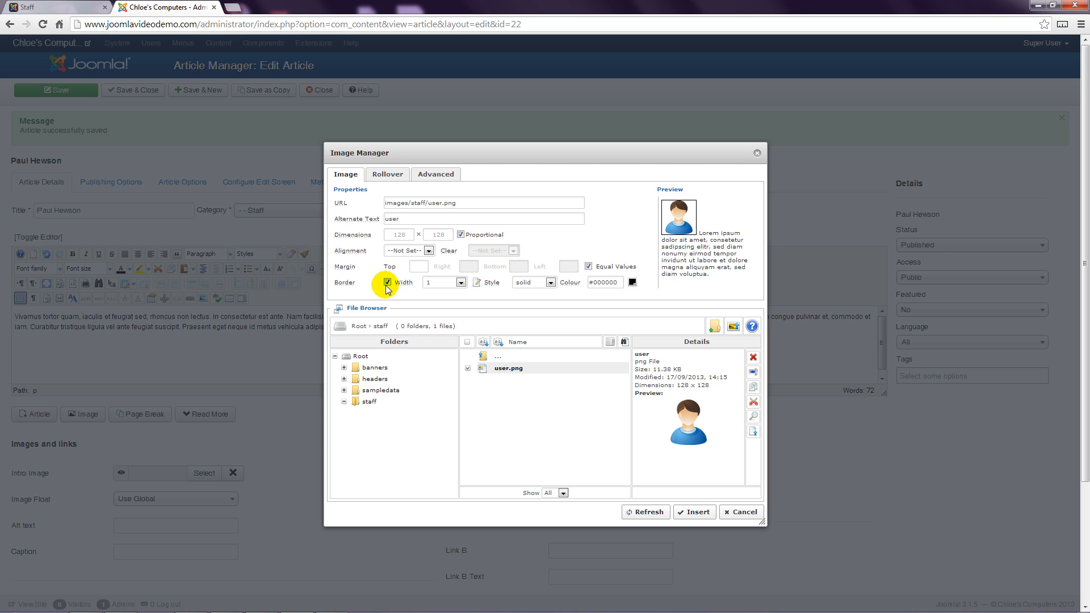
pyautogui.click(461, 282)
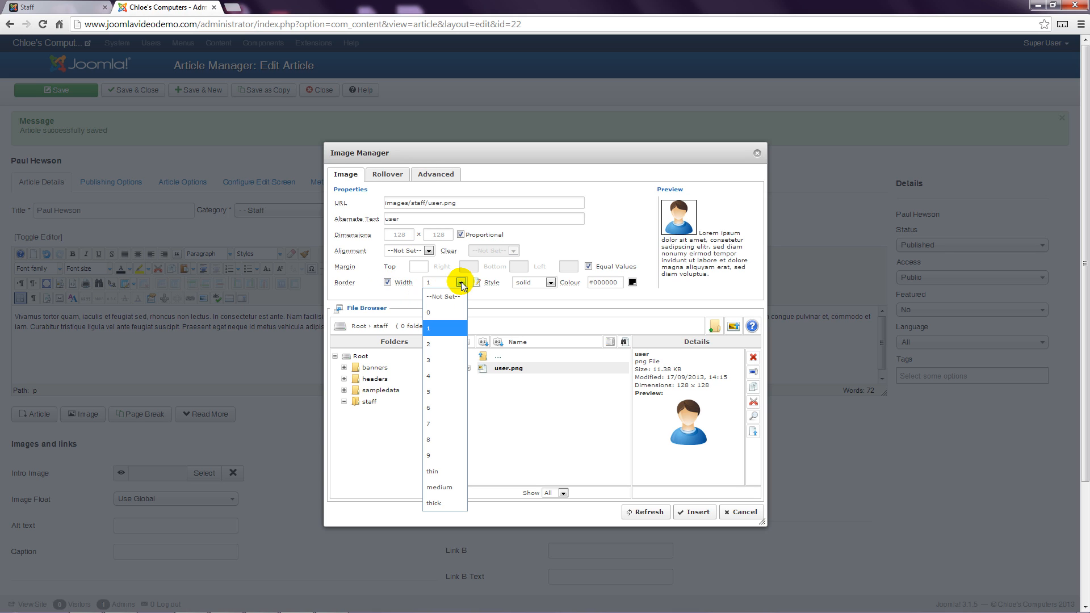
pyautogui.click(462, 283)
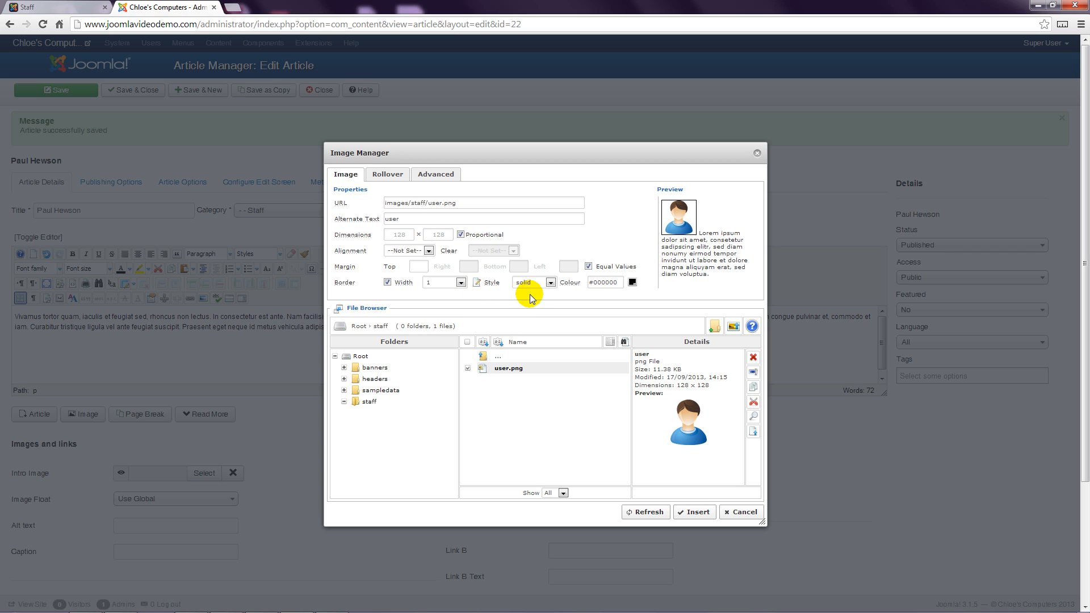
pyautogui.click(550, 284)
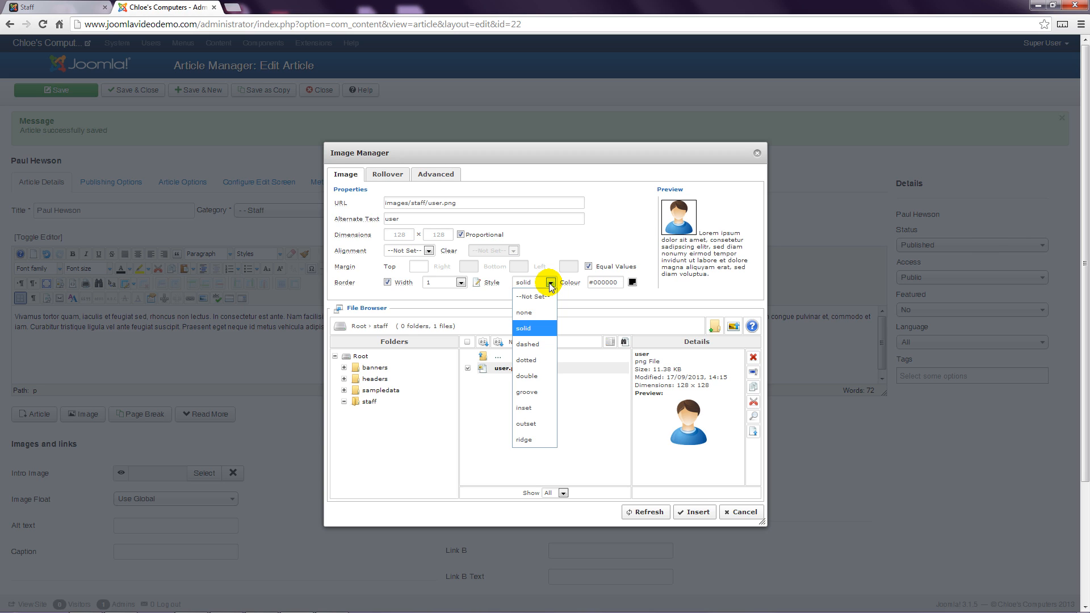
pyautogui.click(551, 284)
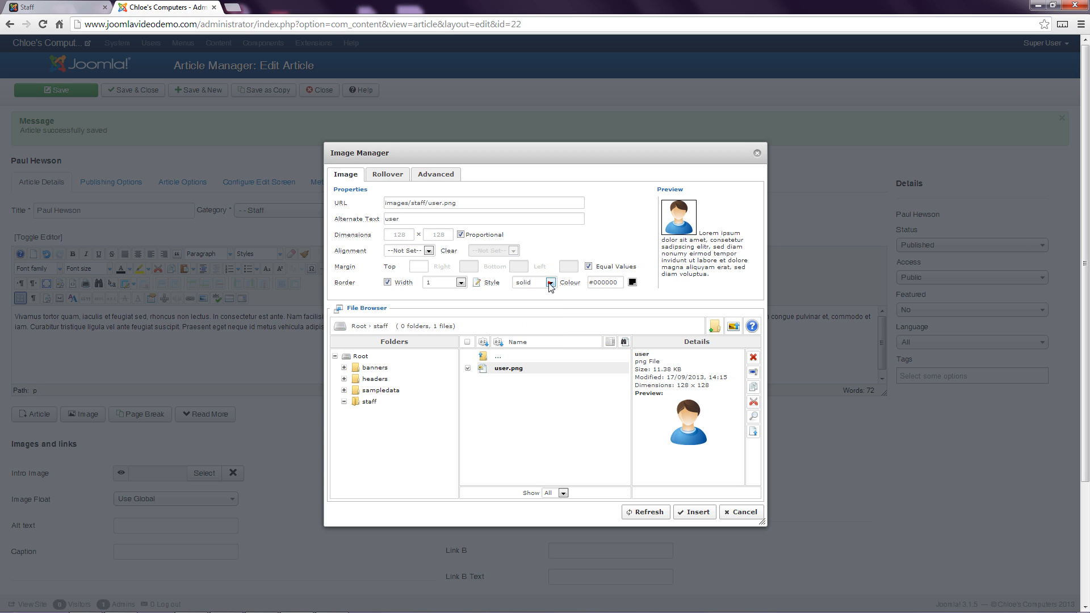
pyautogui.click(633, 283)
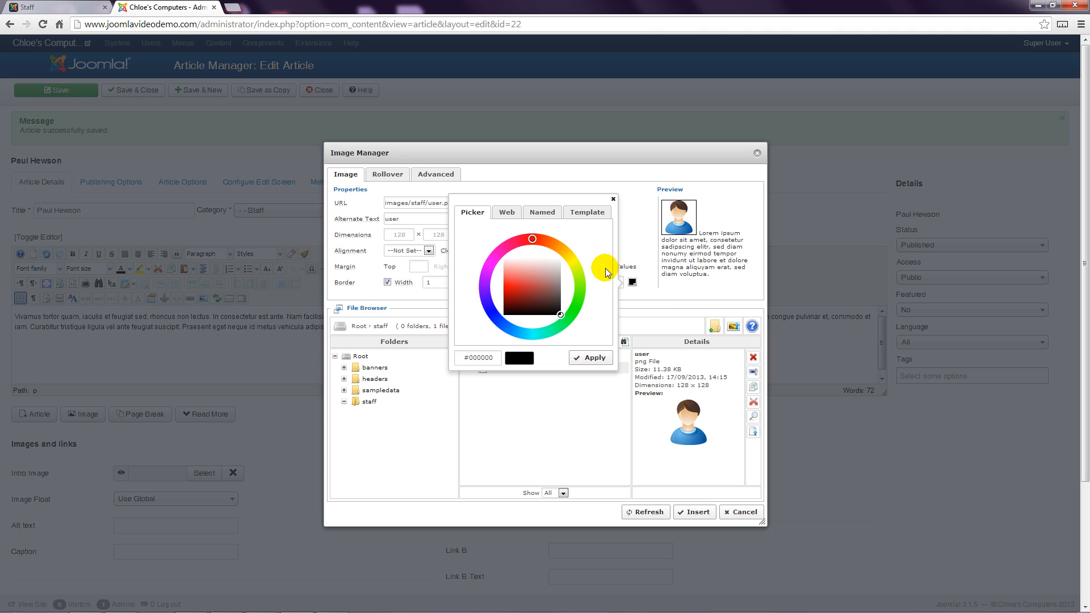
pyautogui.click(554, 214)
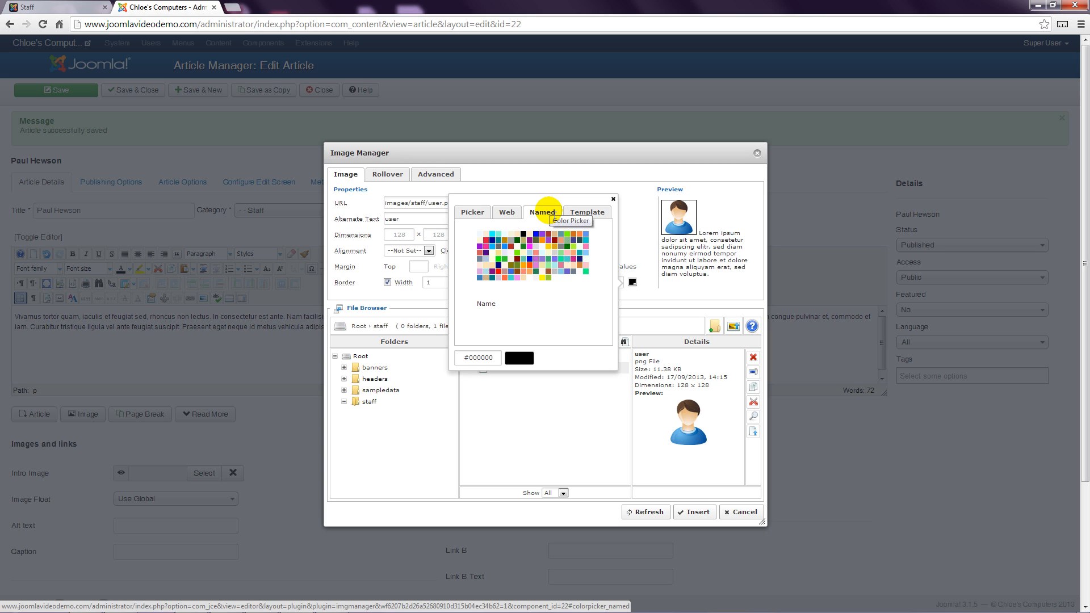
pyautogui.click(557, 274)
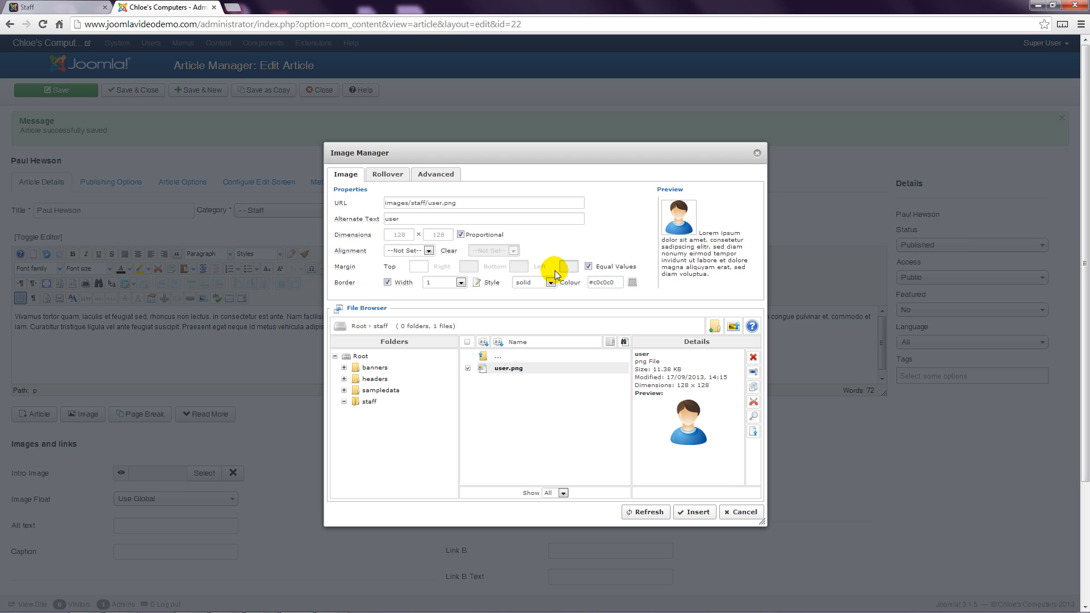
pyautogui.click(698, 513)
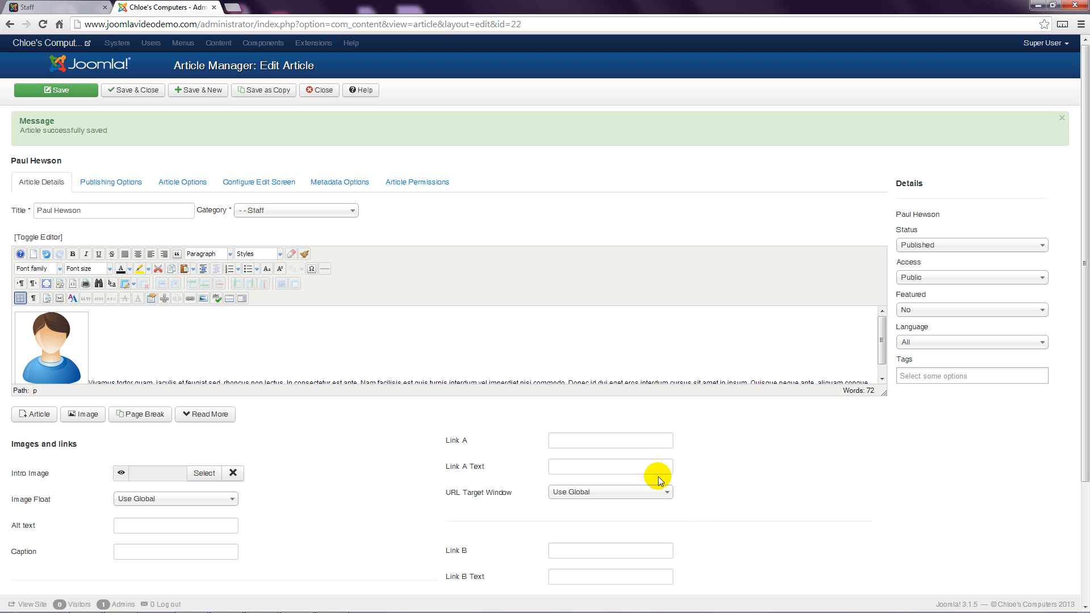
# Step: Save the article and reload the public Staff page to review the bordered image
pyautogui.click(91, 92)
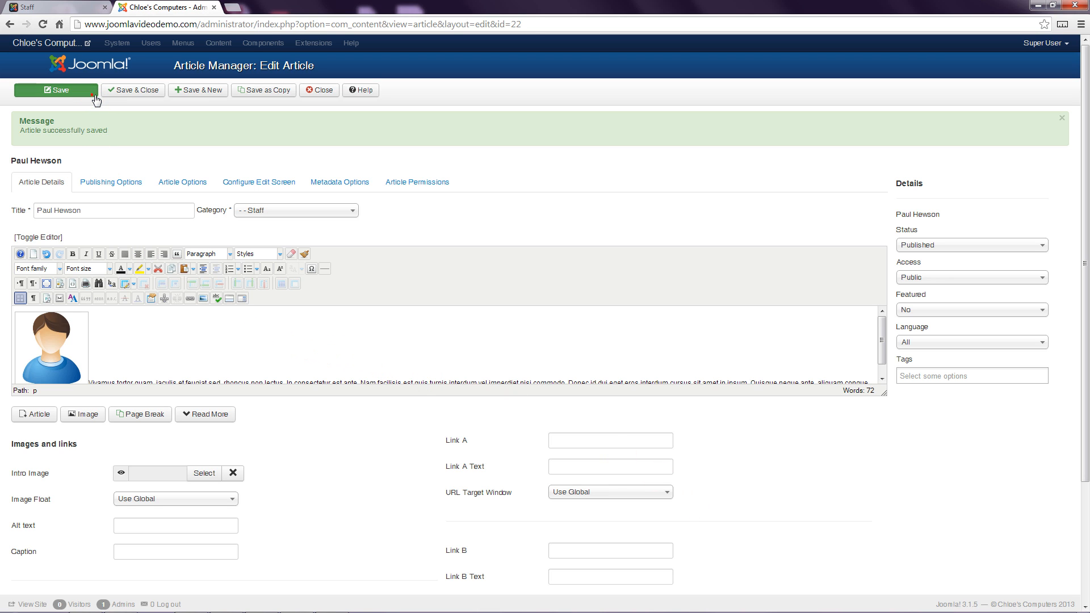
pyautogui.click(88, 6)
pyautogui.click(43, 24)
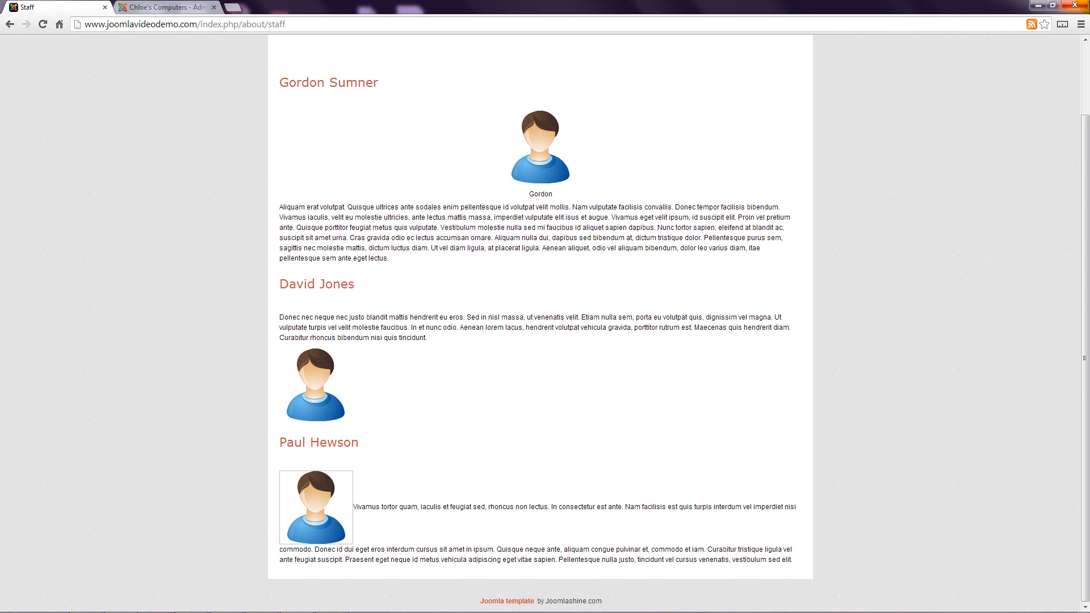
pyautogui.click(187, 7)
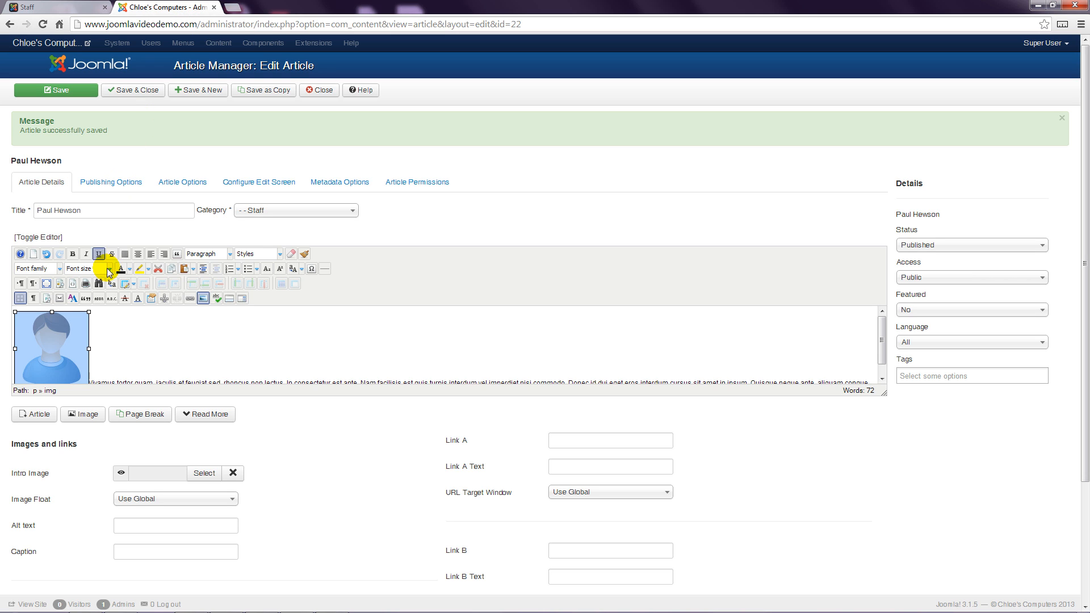
# Step: Try to rename user.png to user-2 in the Image Manager's file browser, declining the rename
pyautogui.click(204, 300)
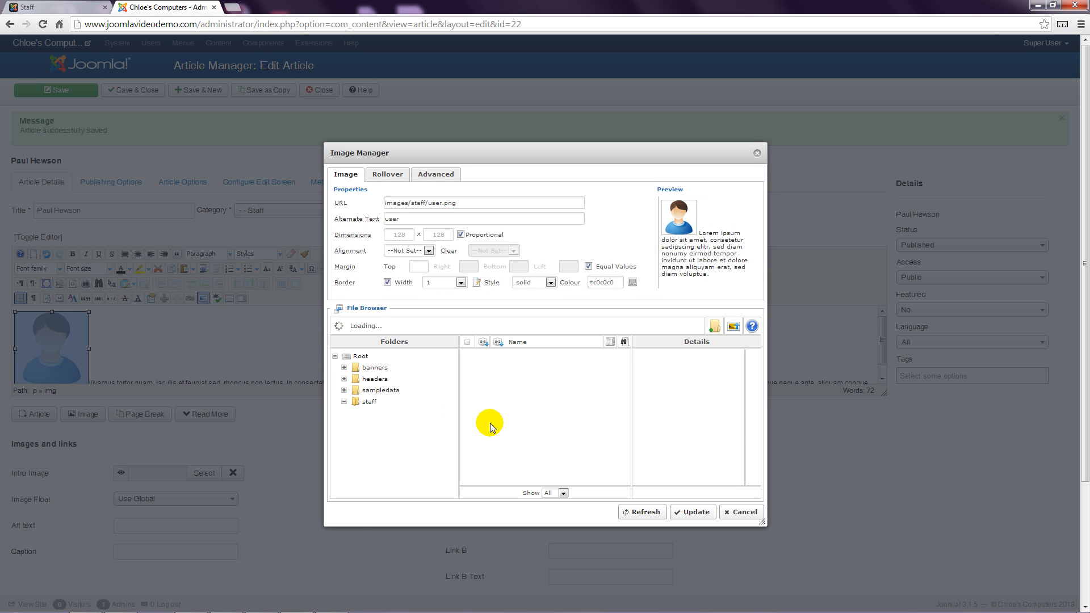
pyautogui.click(517, 373)
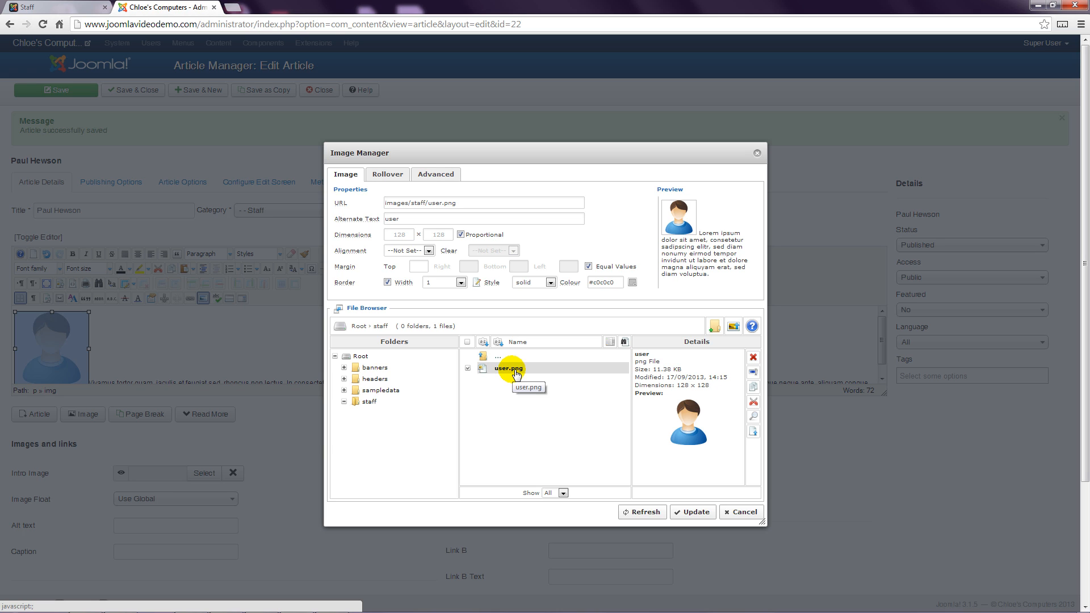
pyautogui.click(754, 373)
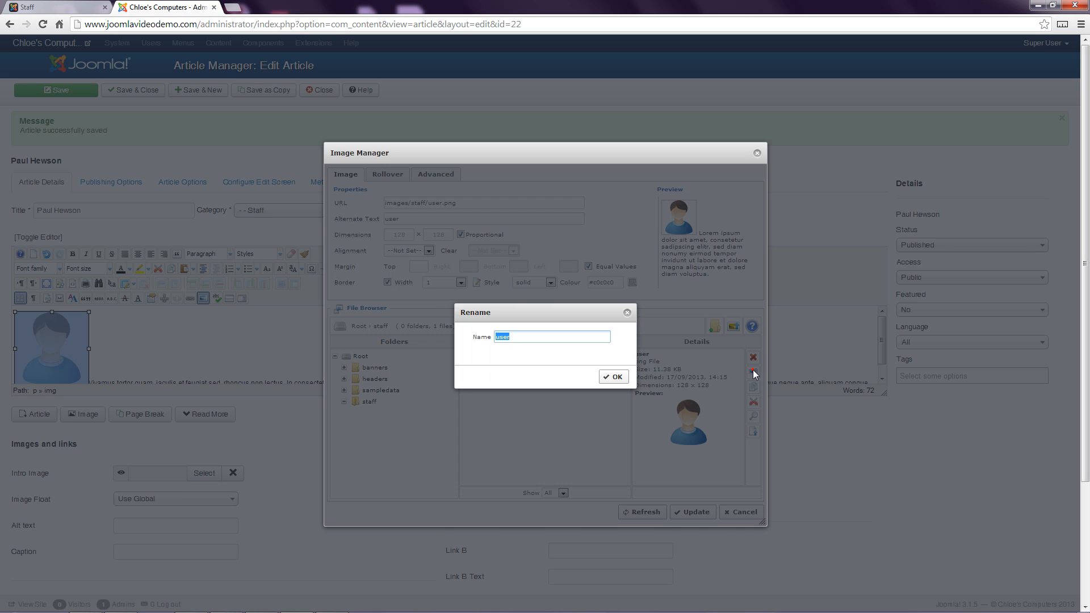
pyautogui.click(529, 343)
pyautogui.write('-2')
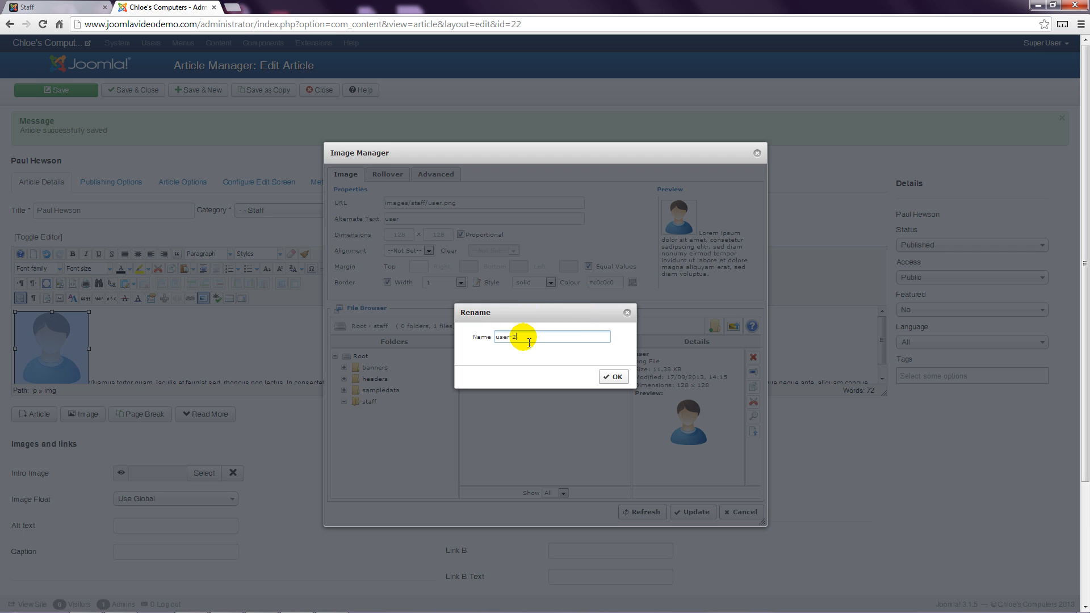
pyautogui.click(613, 376)
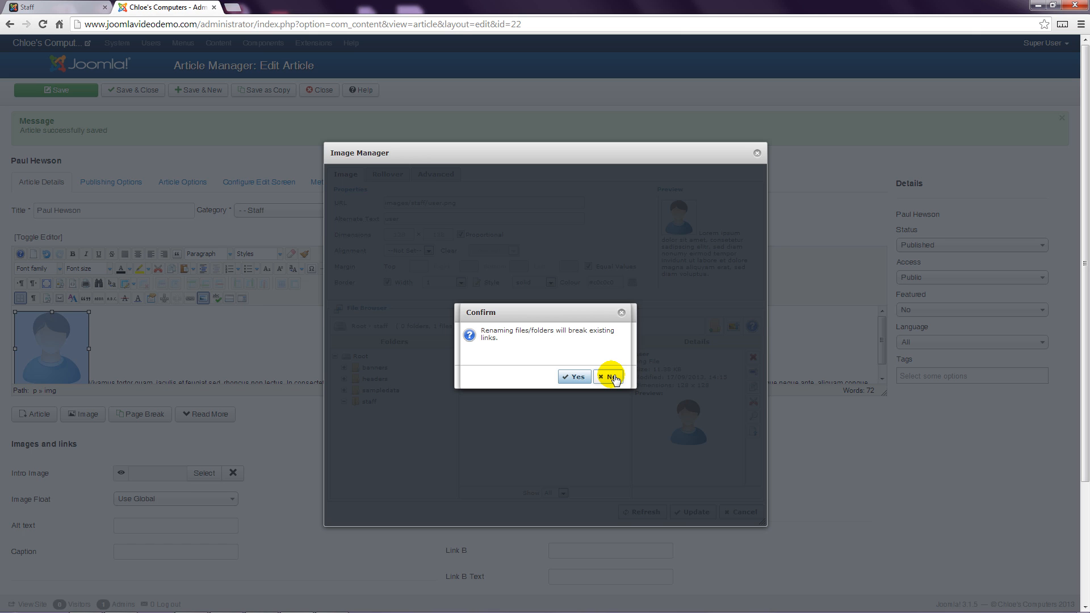
pyautogui.click(613, 378)
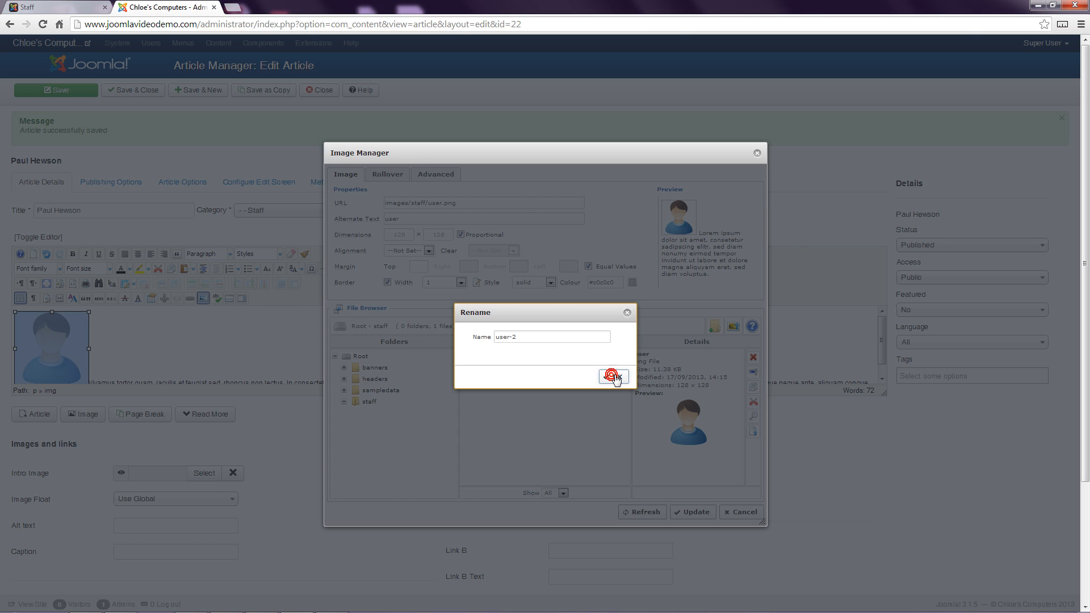
pyautogui.click(627, 312)
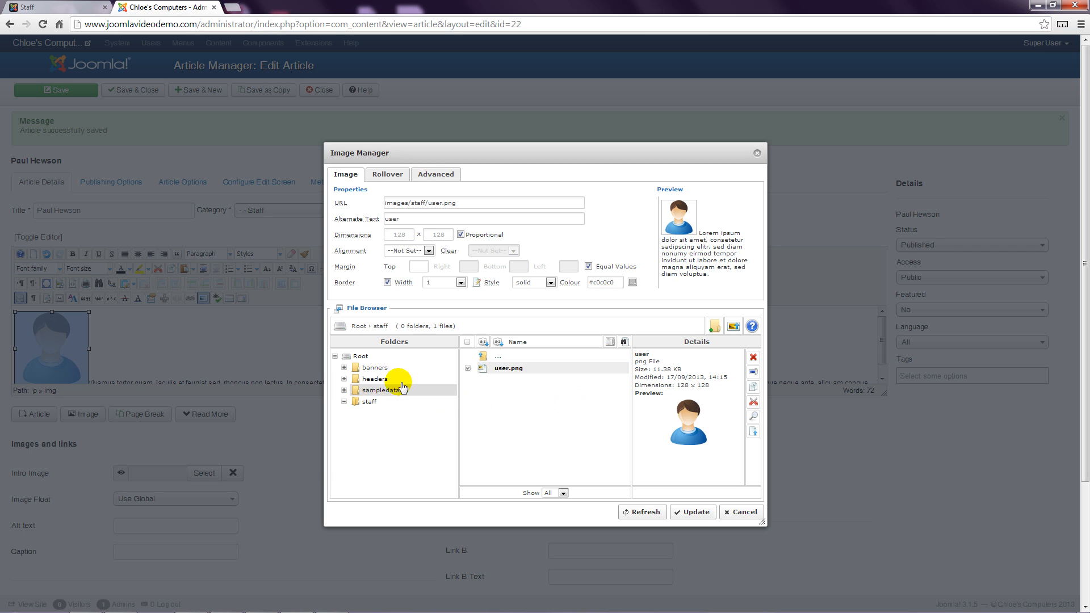
# Step: Create a new folder named Photos in the image Root folder
pyautogui.click(364, 356)
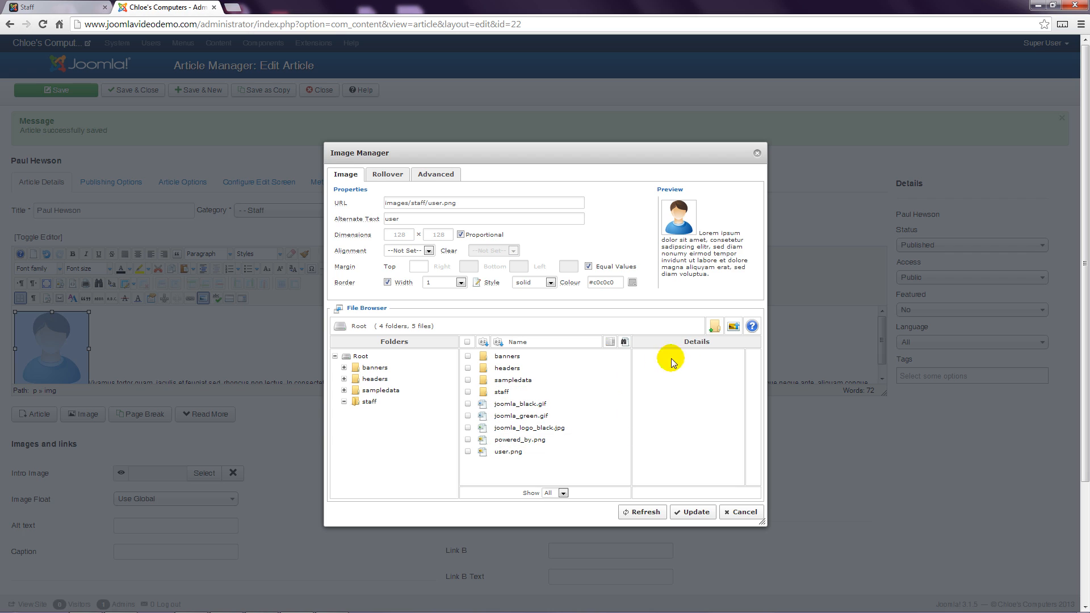
pyautogui.click(715, 328)
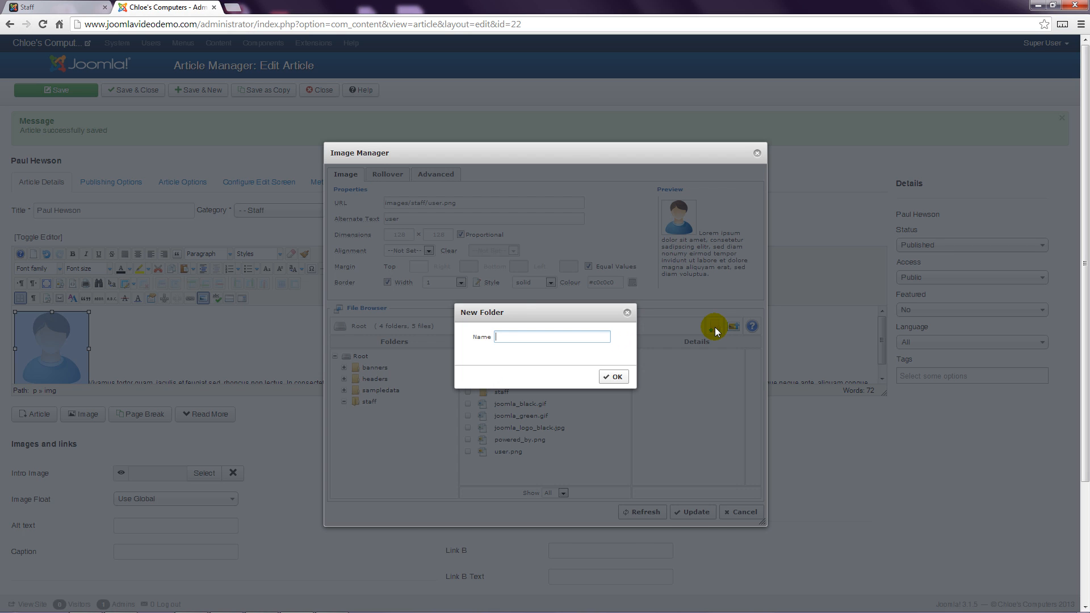
pyautogui.write('Photos')
pyautogui.click(608, 377)
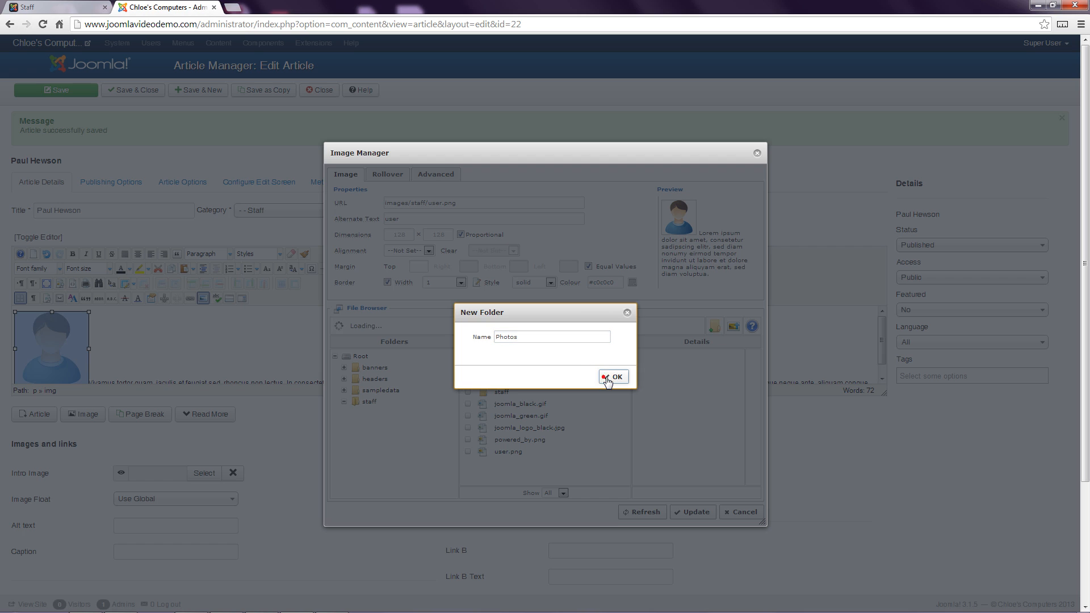